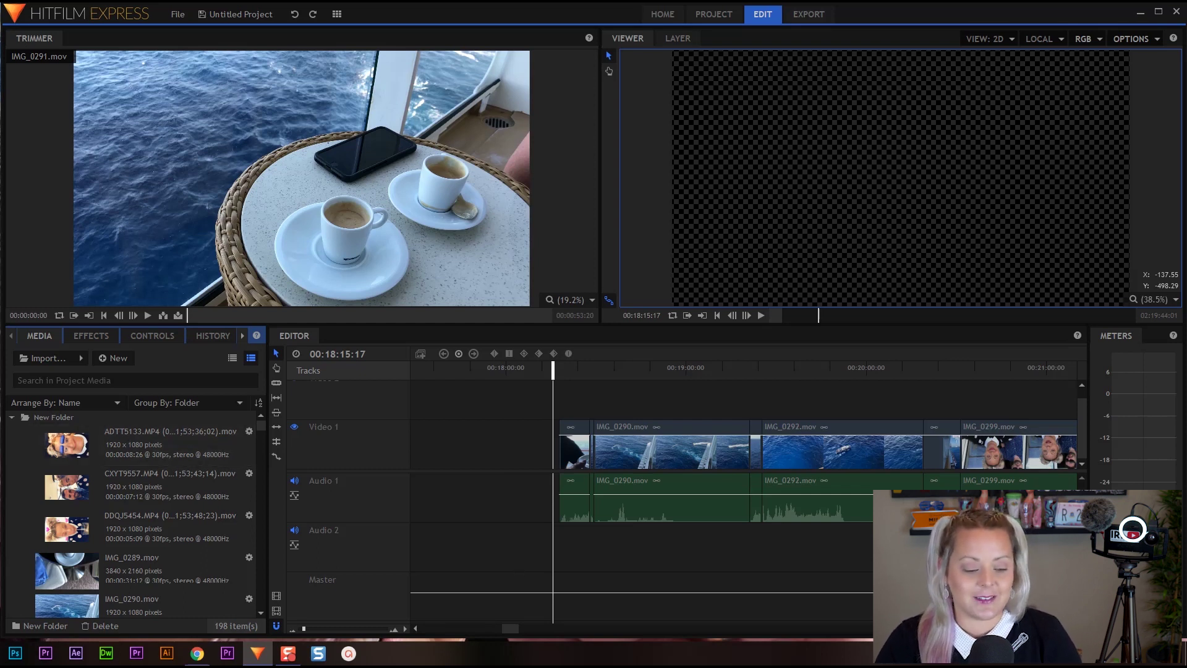
- Scrub through the cut between IMG_0289 and IMG_0290 and the opening of IMG_0290 to examine the footage
left_click_drag(557, 366, 593, 375)
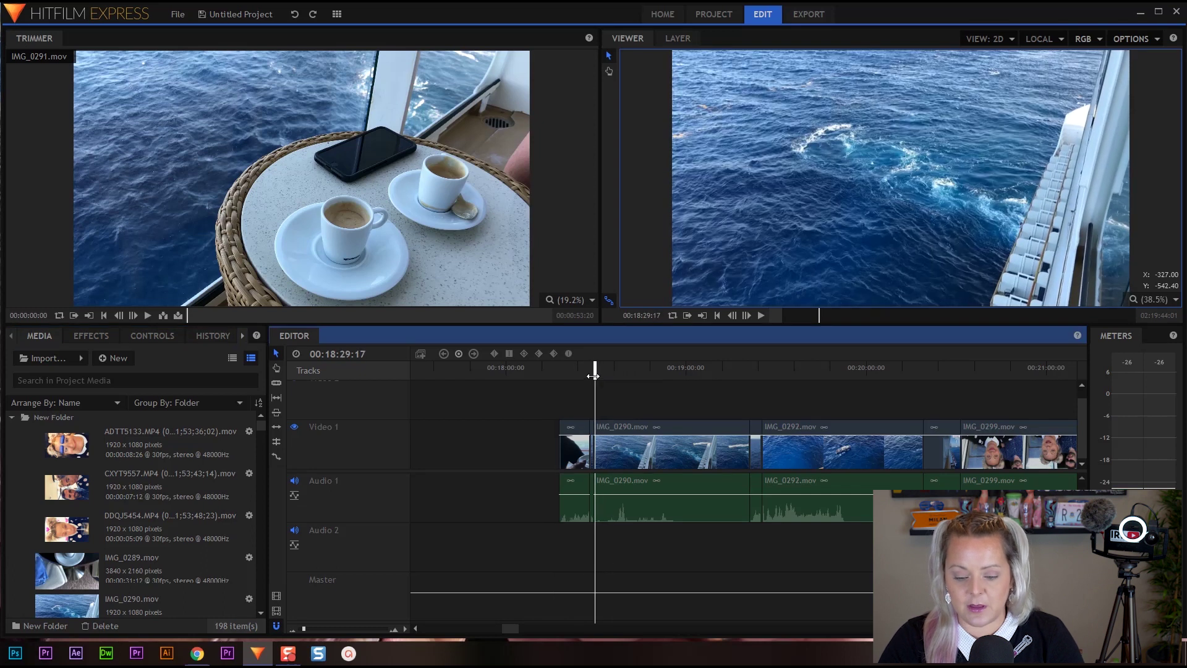
left_click_drag(512, 628, 509, 628)
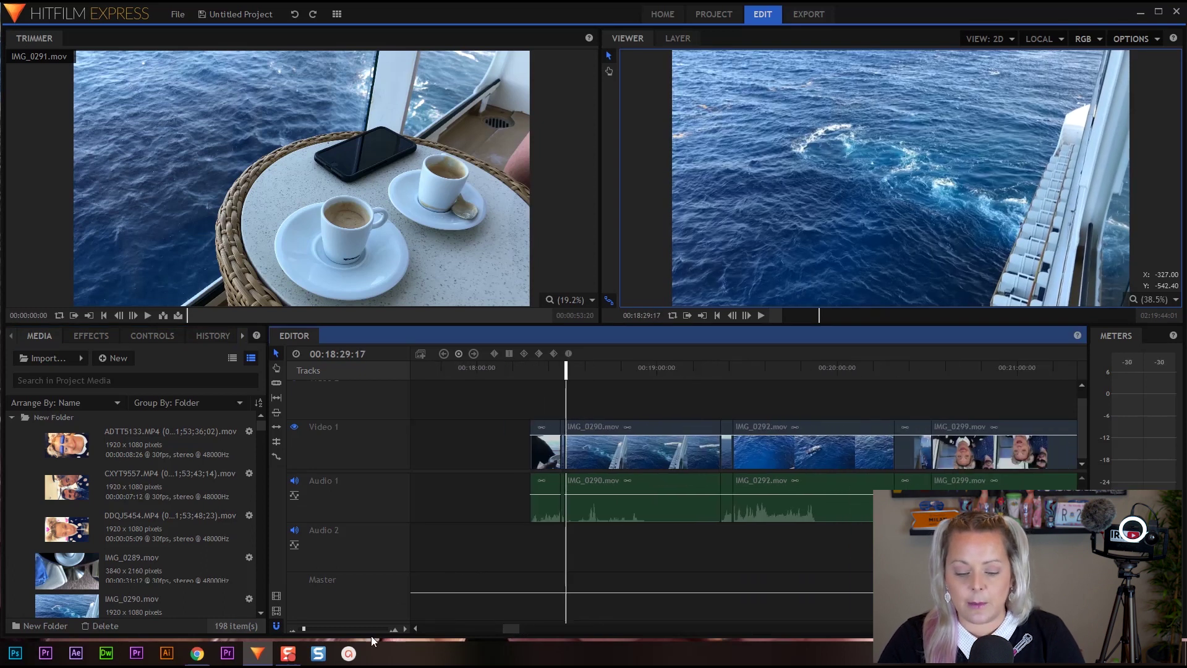
left_click_drag(300, 627, 310, 629)
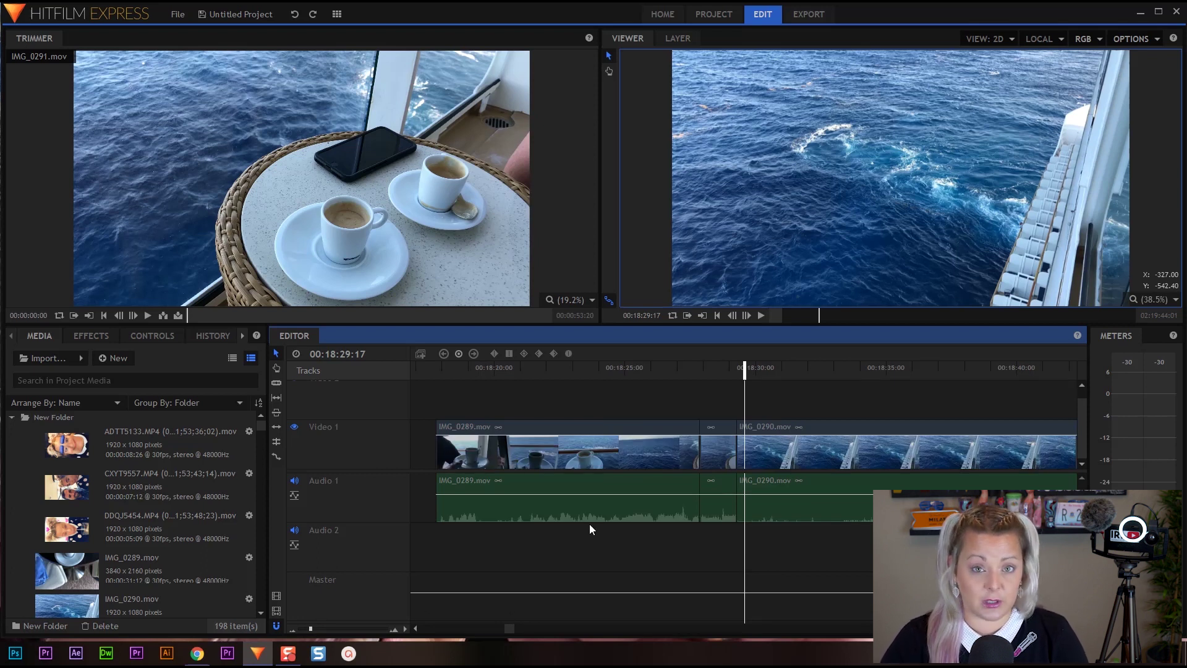
mouse_move(745, 370)
left_mouse_down()
mouse_move(873, 367)
mouse_move(734, 368)
left_mouse_up()
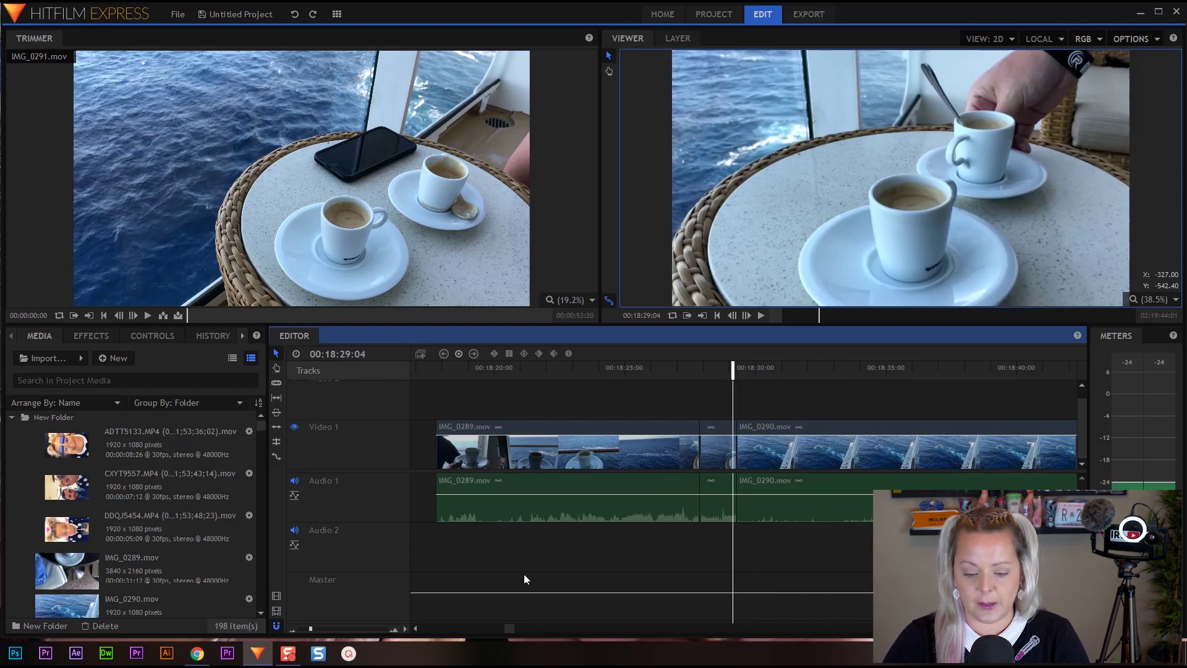
left_click_drag(509, 629, 508, 629)
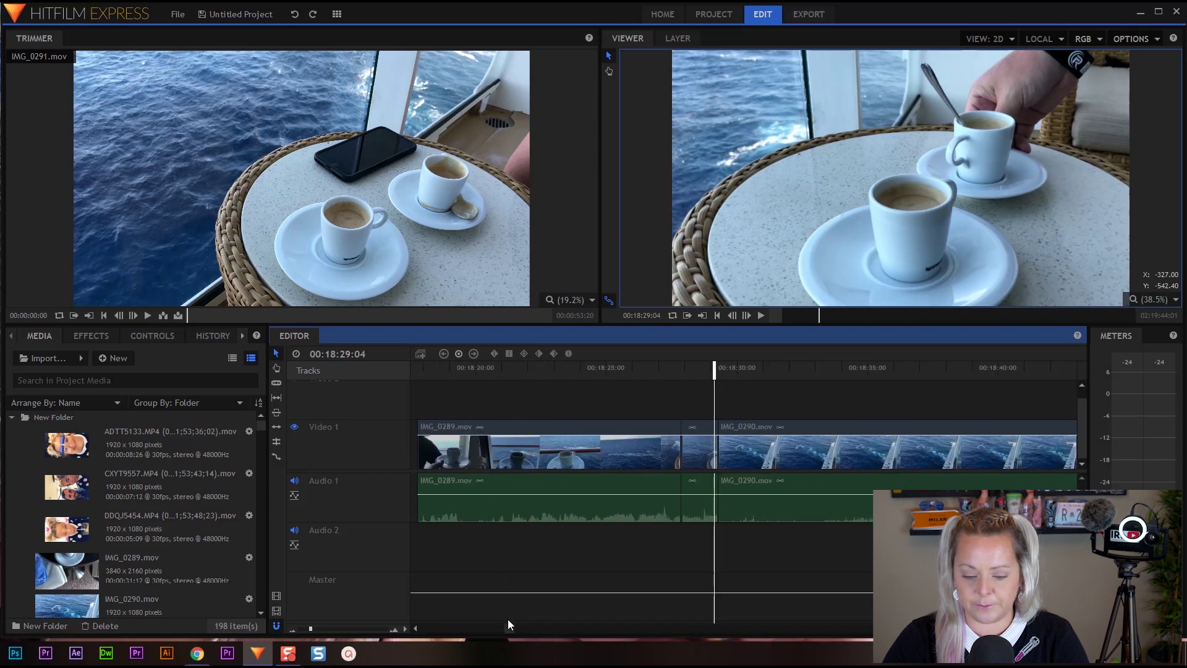
left_click_drag(716, 369, 525, 389)
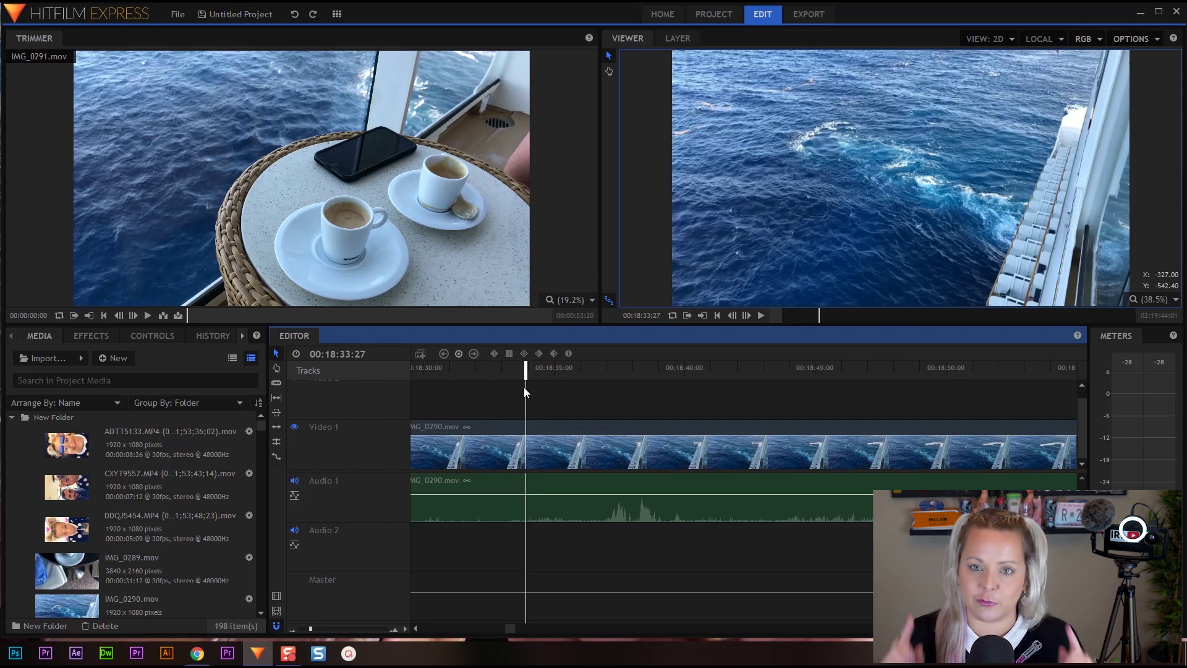
left_click_drag(525, 369, 517, 369)
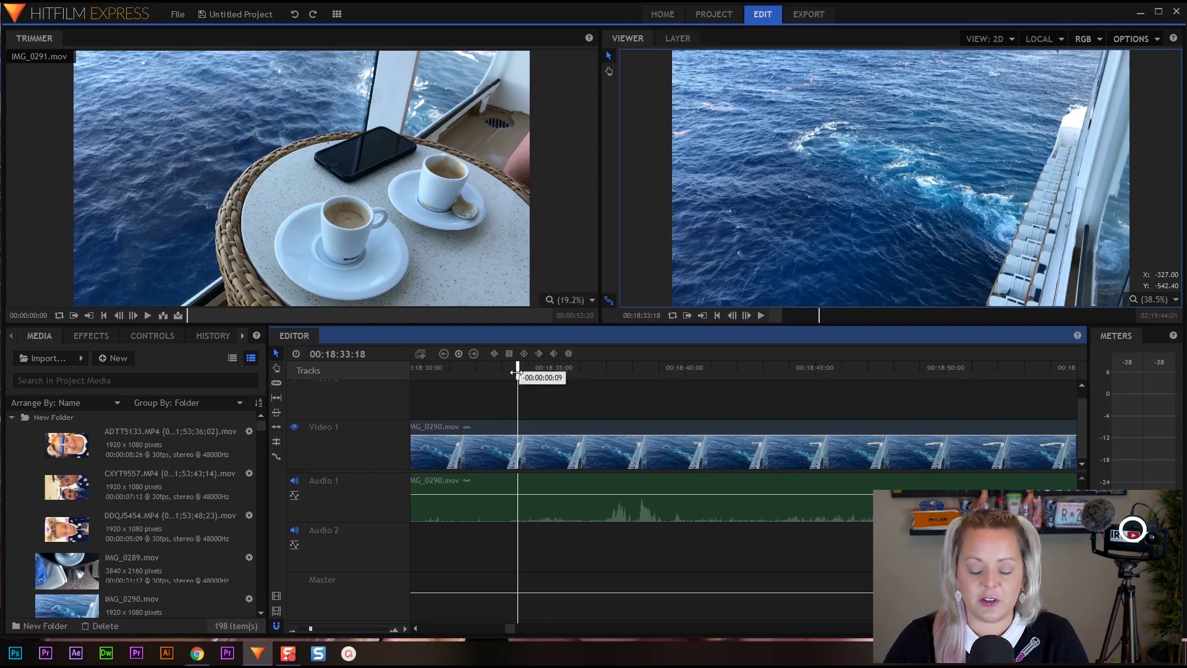
- Play IMG_0290 from its start and stop the playhead at 00:18:35:11, where the boat enters the frame
left_click(277, 384)
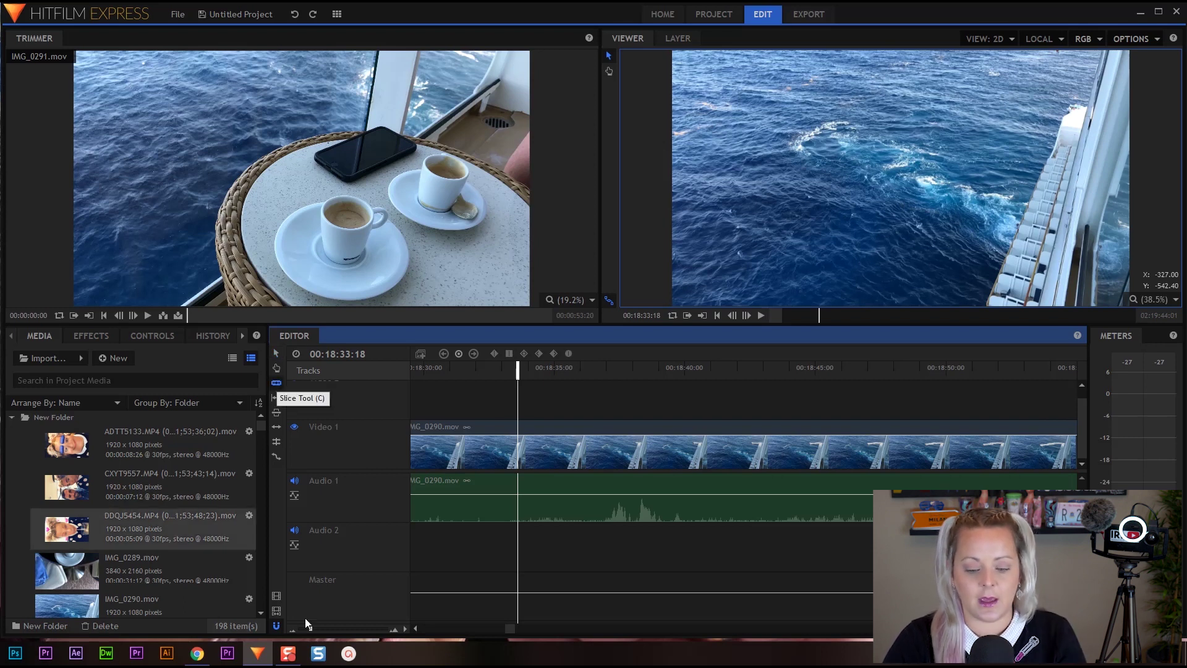
left_click_drag(509, 633, 511, 628)
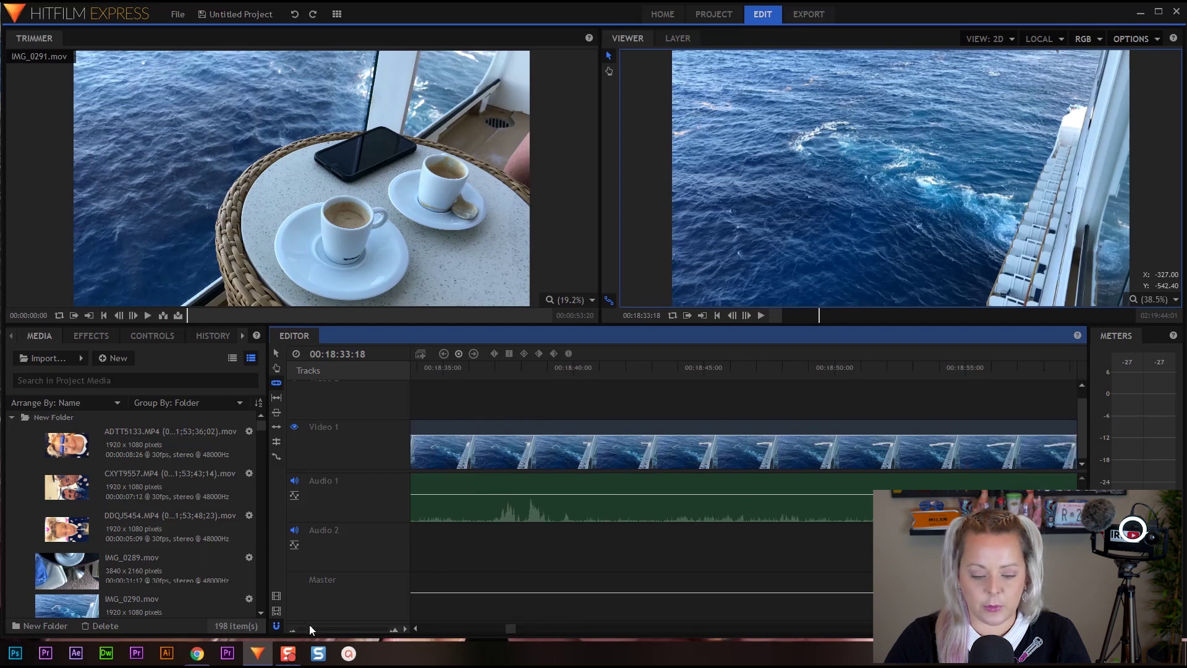
left_click_drag(311, 628, 313, 628)
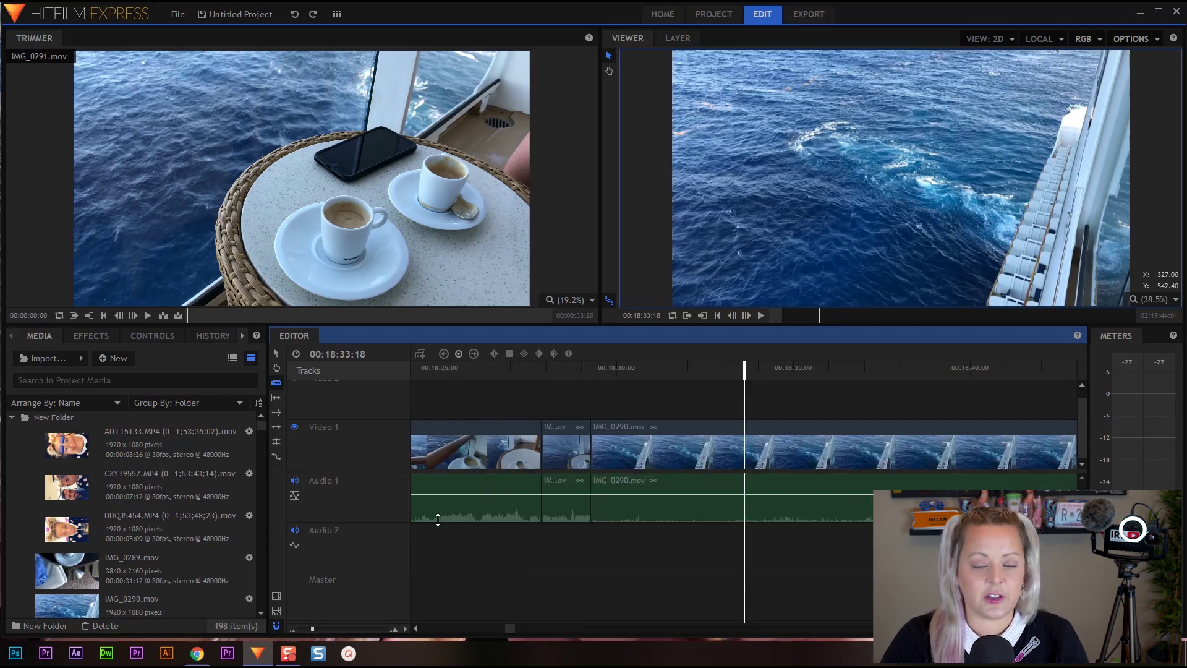
left_click_drag(606, 367, 590, 370)
key("space")
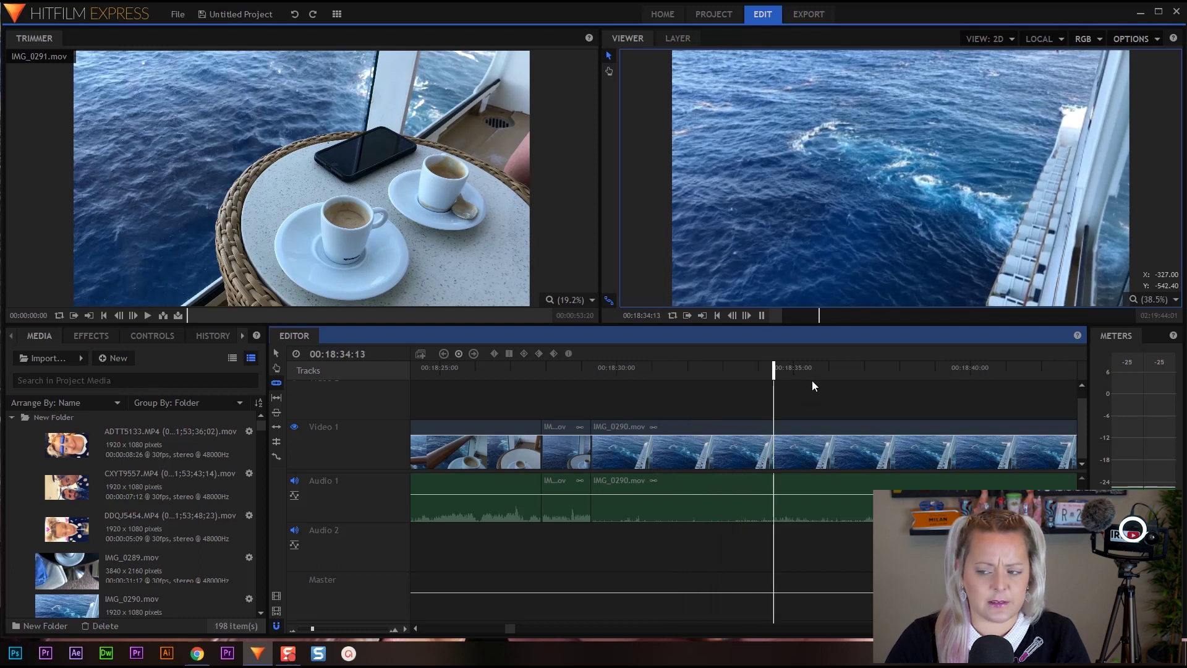
key("space")
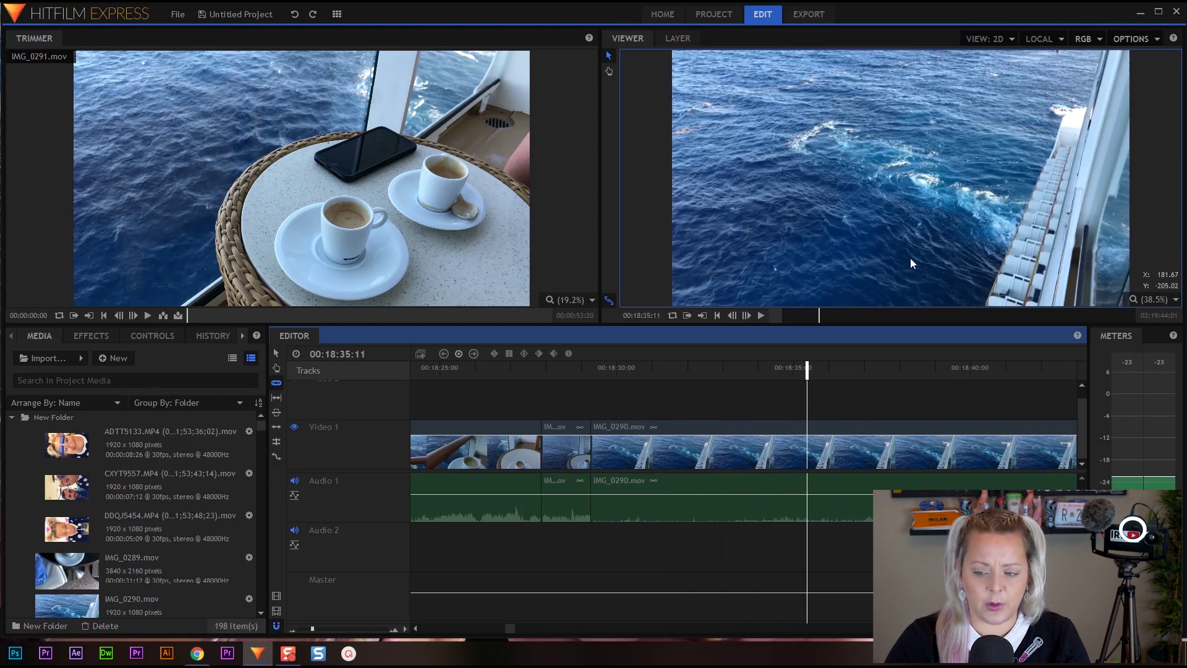
- Trim the start of IMG_0290 to the playhead at 00:18:35:11 and ripple delete the gap before it
left_click_drag(599, 439, 602, 443)
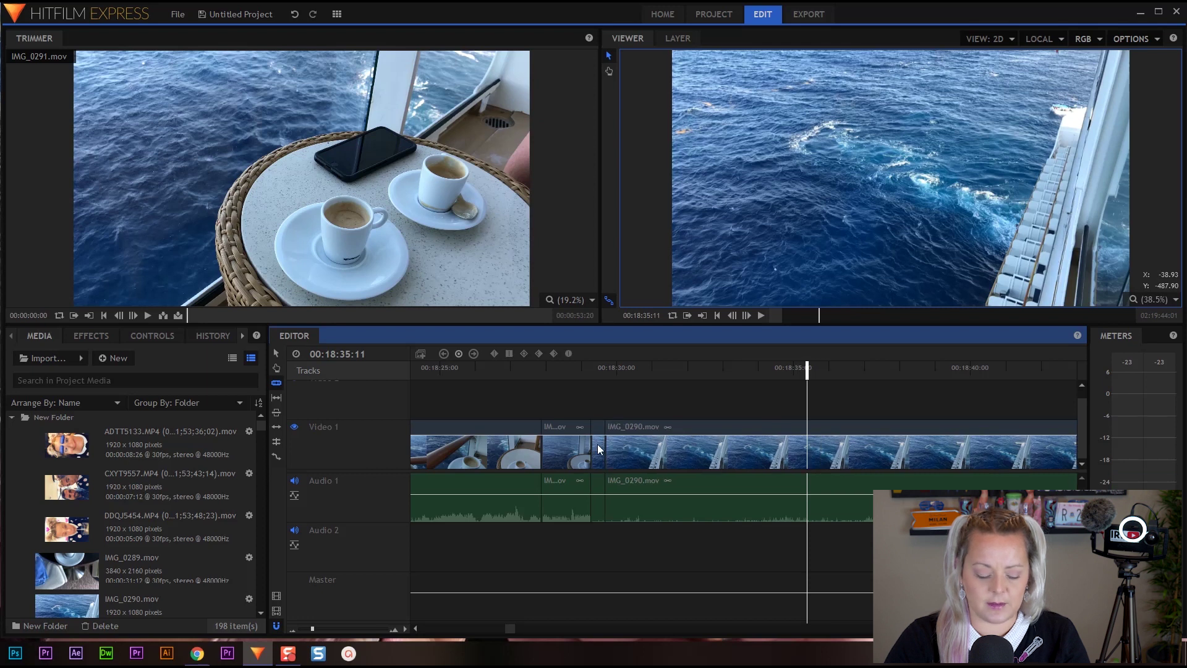
key("ctrl+z")
left_click(276, 354)
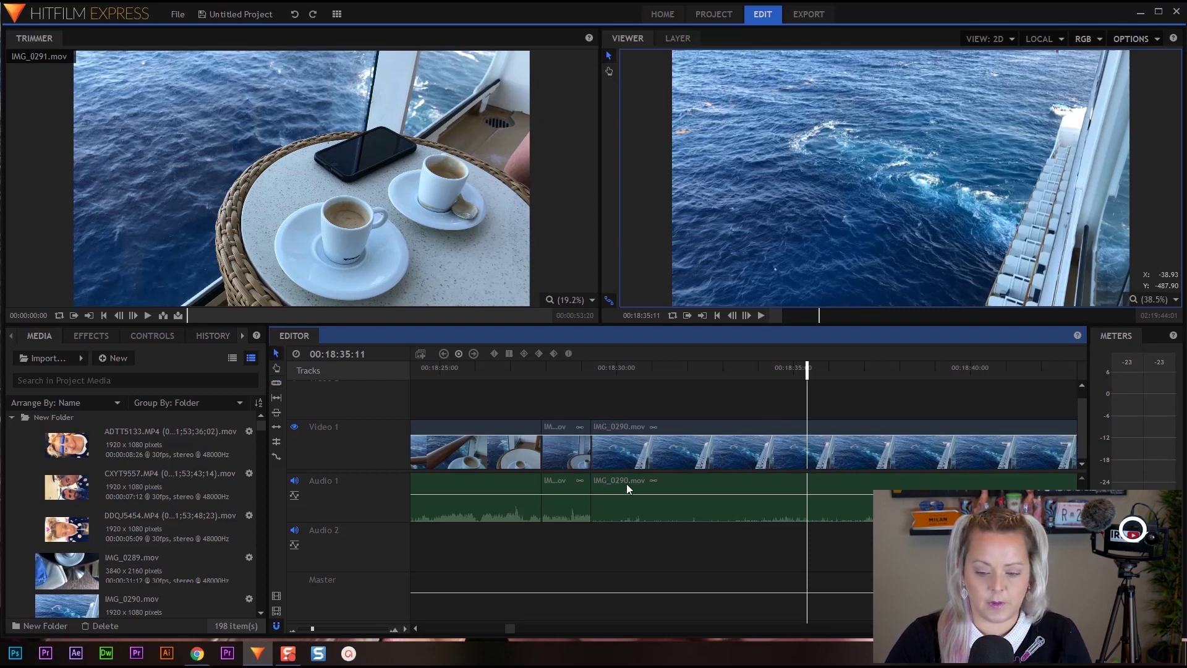
left_click(629, 486)
left_click_drag(592, 446, 807, 436)
right_click(714, 457)
left_click(747, 497)
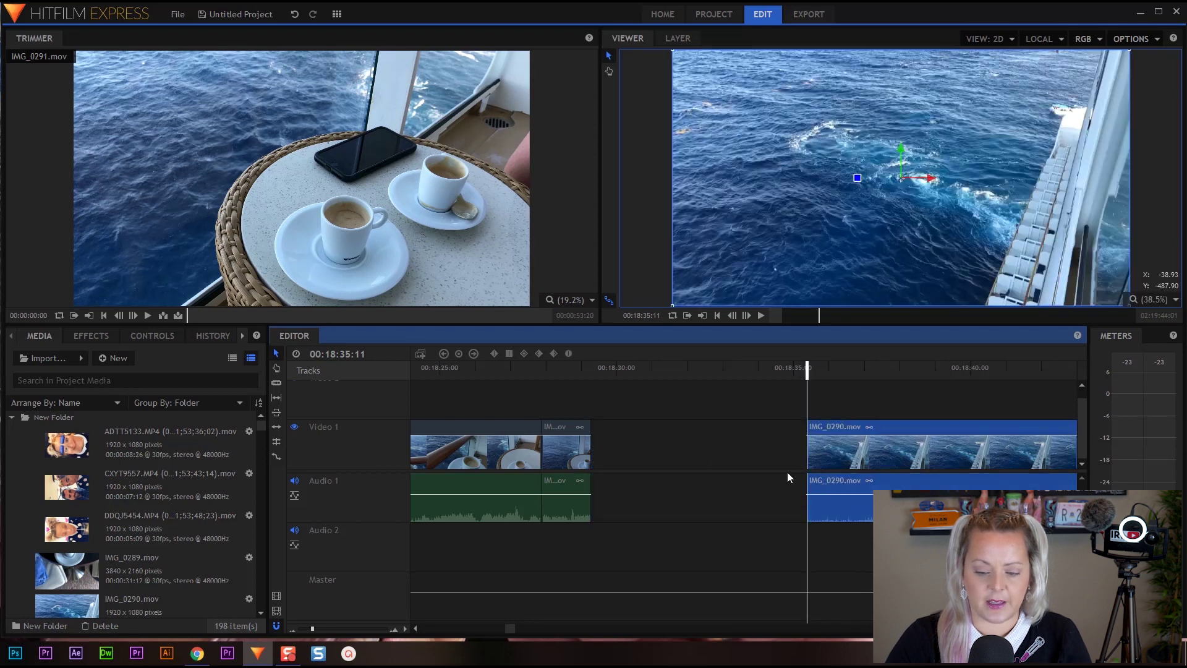
- Slice IMG_0290 at 00:18:39:27 on the timeline
left_click_drag(647, 371, 899, 420)
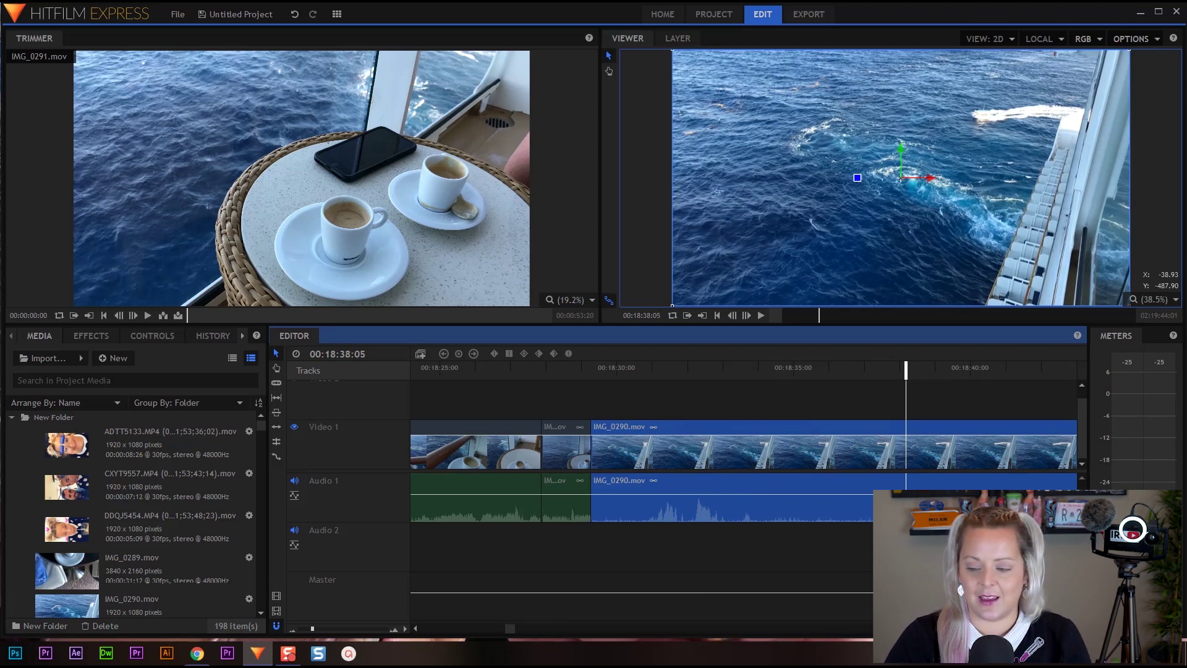
left_click_drag(906, 369, 816, 387)
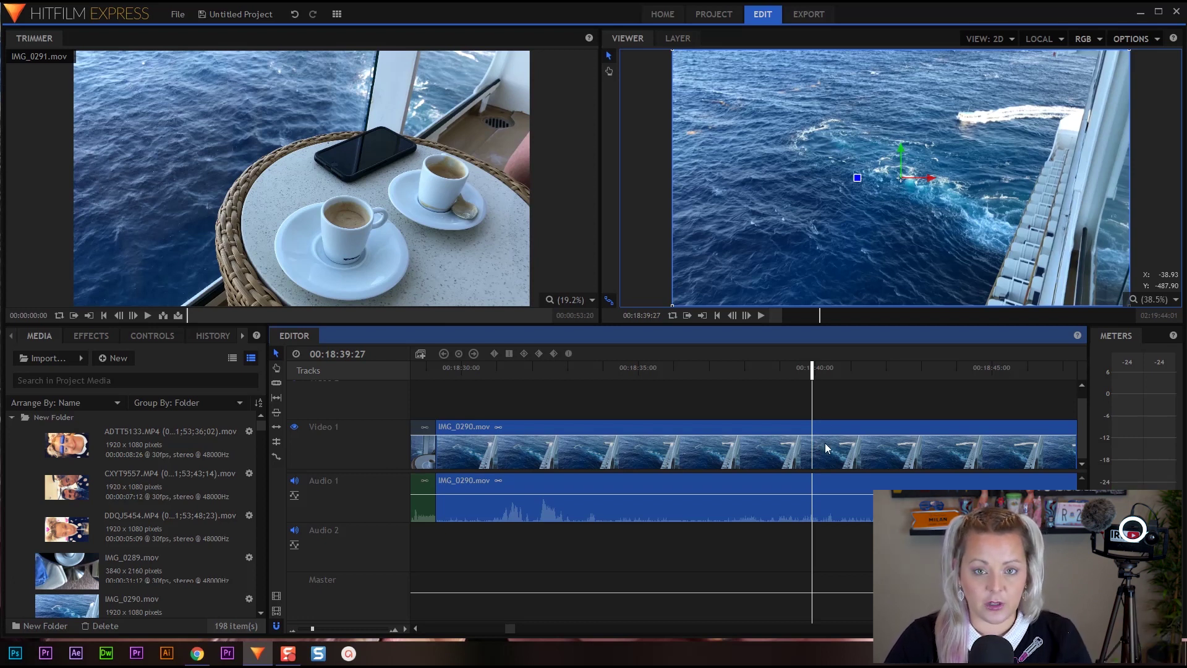
key("c")
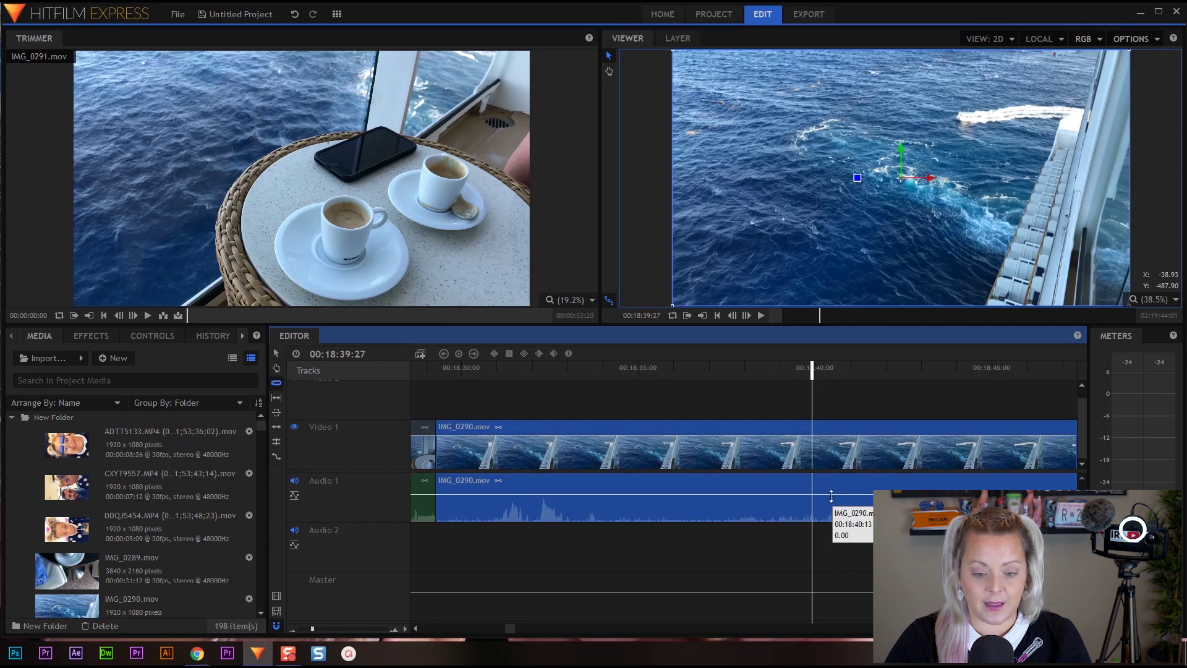
left_click(812, 447)
key("s")
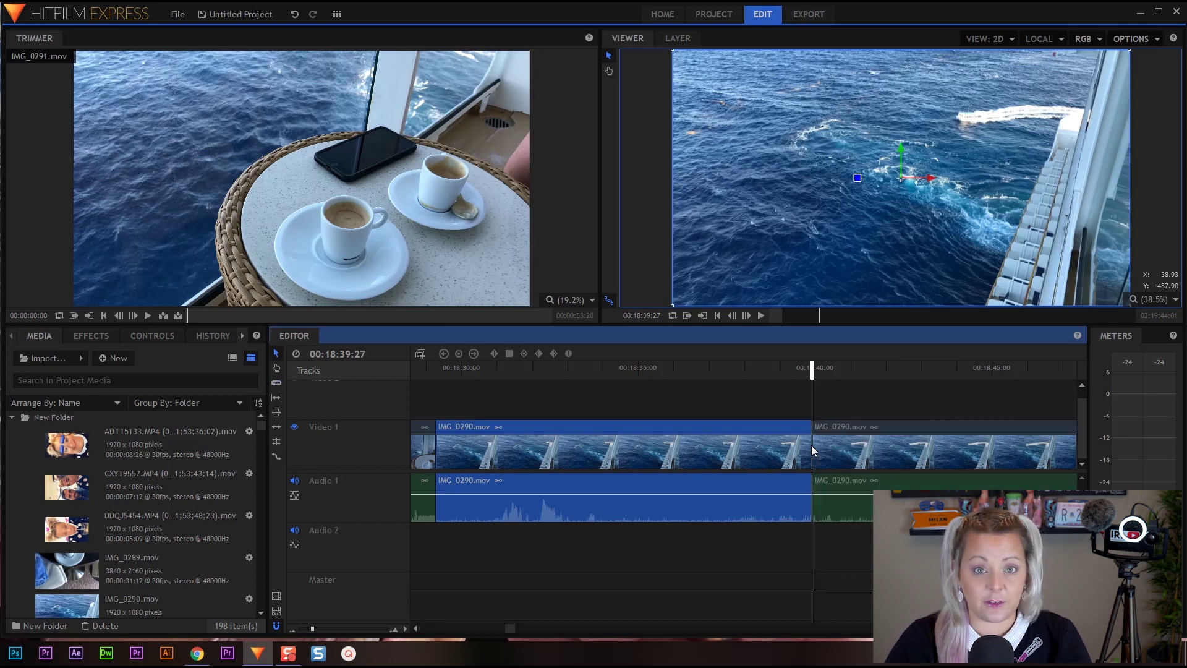
- Set the speed of the IMG_0290 section before the cut to 500% and ripple delete the gap after it
right_click(539, 457)
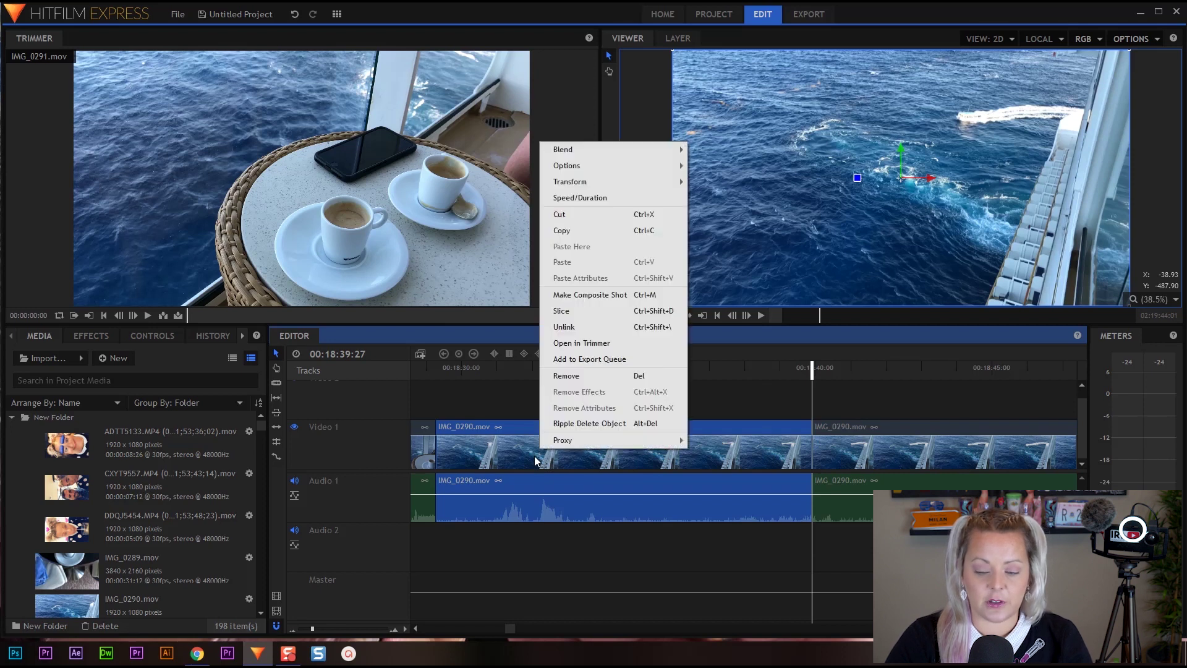
left_click(570, 198)
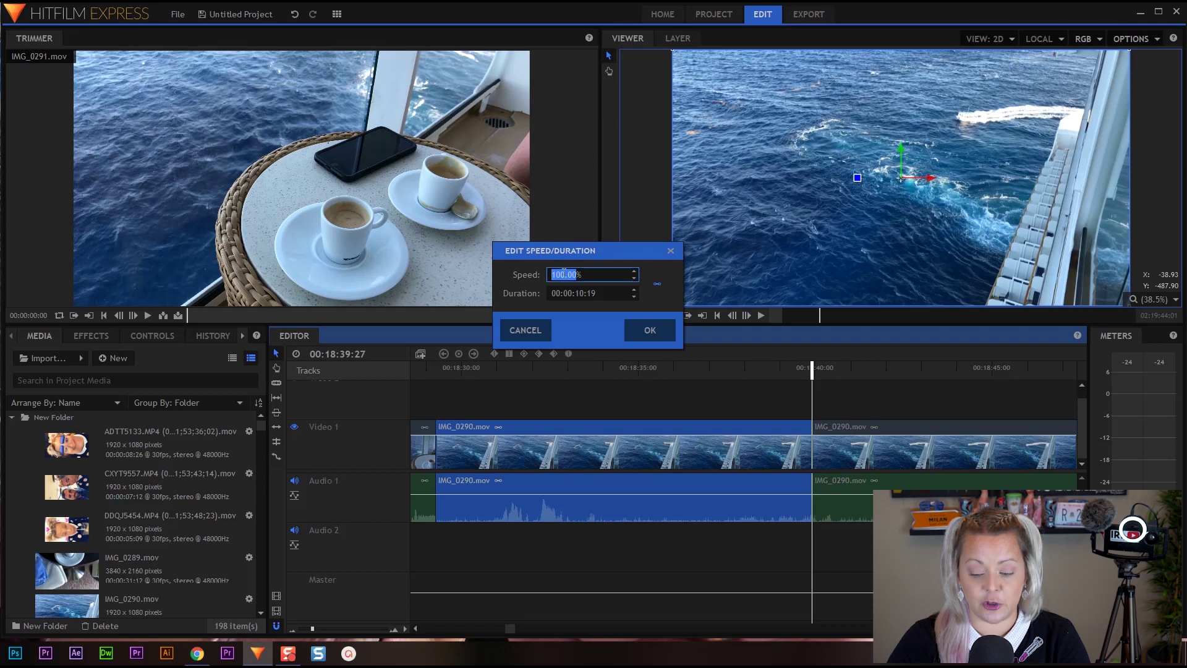
type("500")
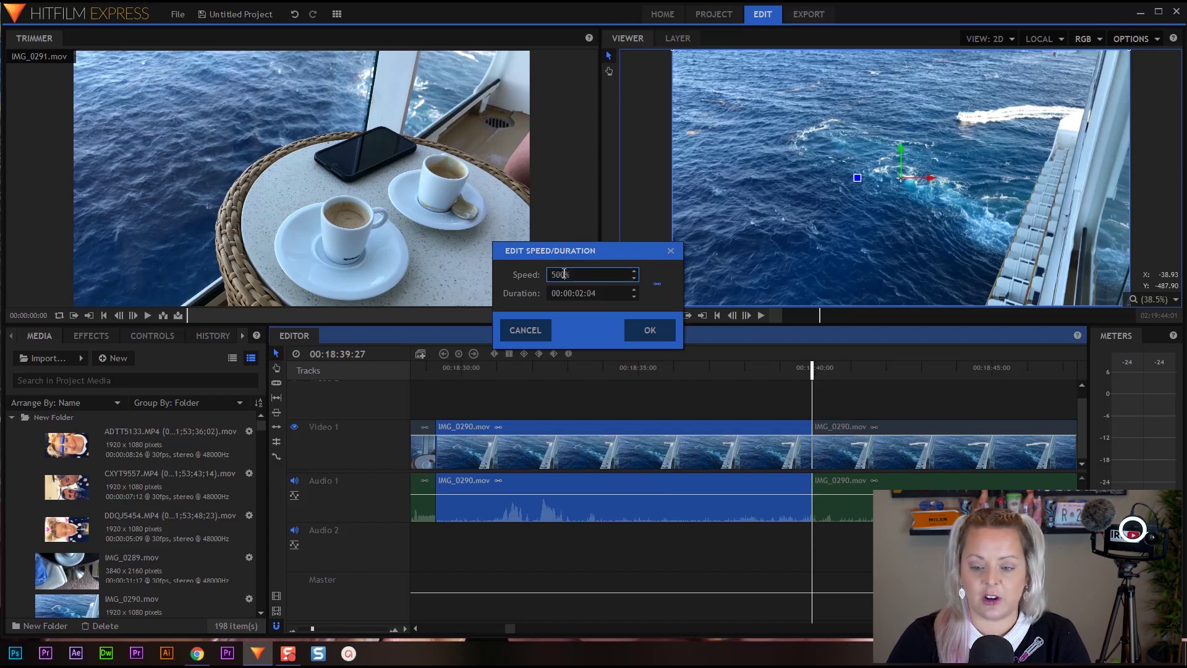
key("Return")
right_click(587, 453)
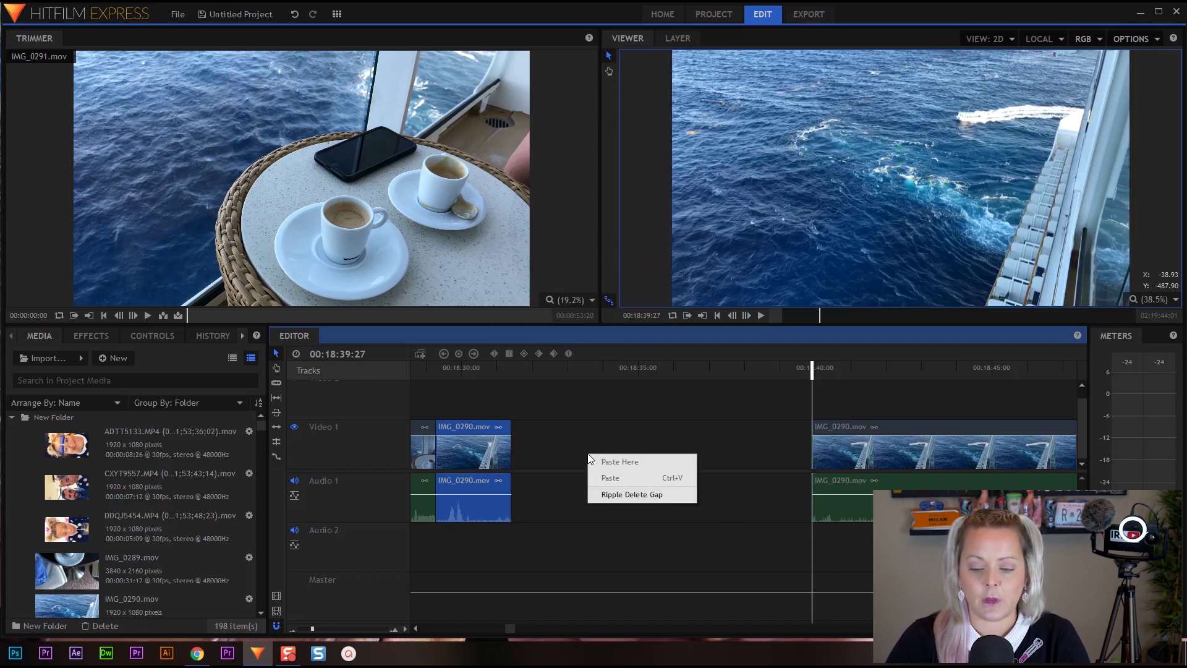
left_click(610, 495)
- Play back the sped-up section and slice the remaining part of IMG_0290 at 00:18:36:09
left_click_drag(518, 380, 481, 371)
key("space")
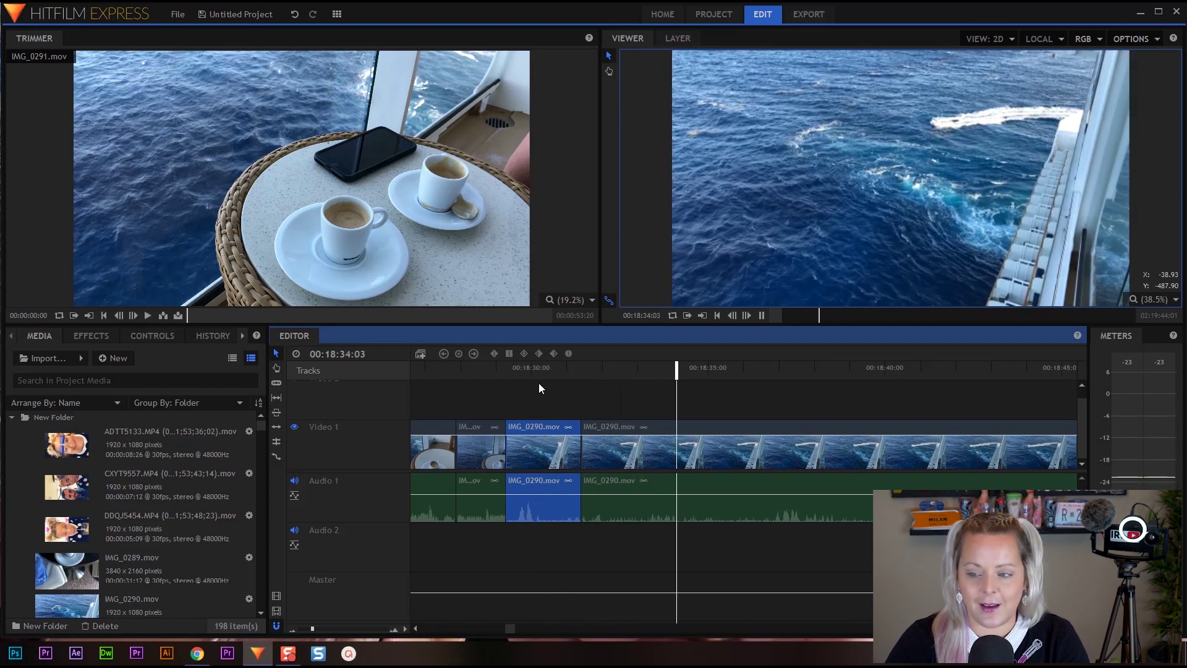
key("space")
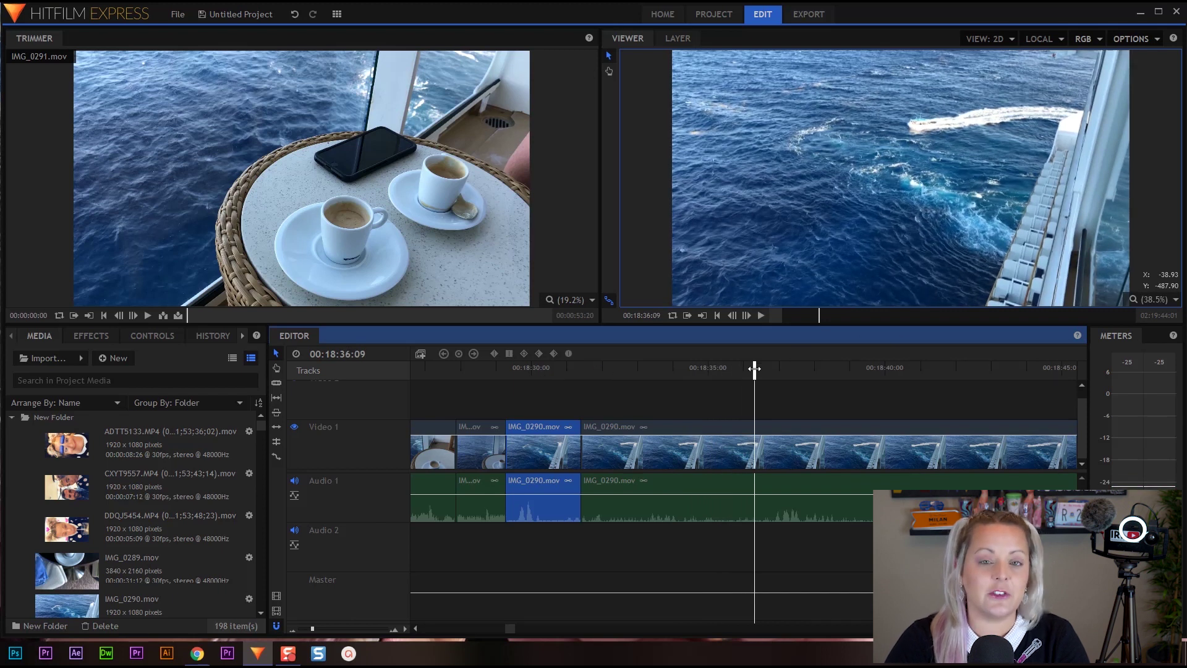
left_click(753, 448)
key("v")
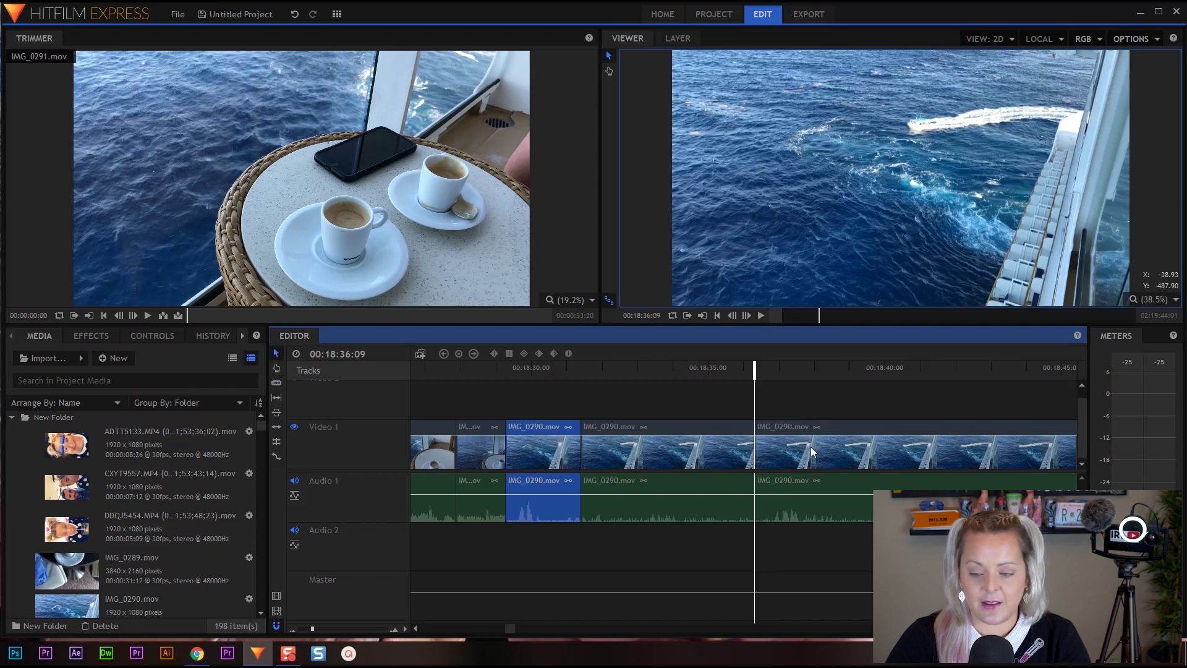
- Increase the playback speed of the last IMG_0290 section, after the 00:18:36:09 cut
left_click(810, 448)
right_click(810, 451)
left_click(864, 204)
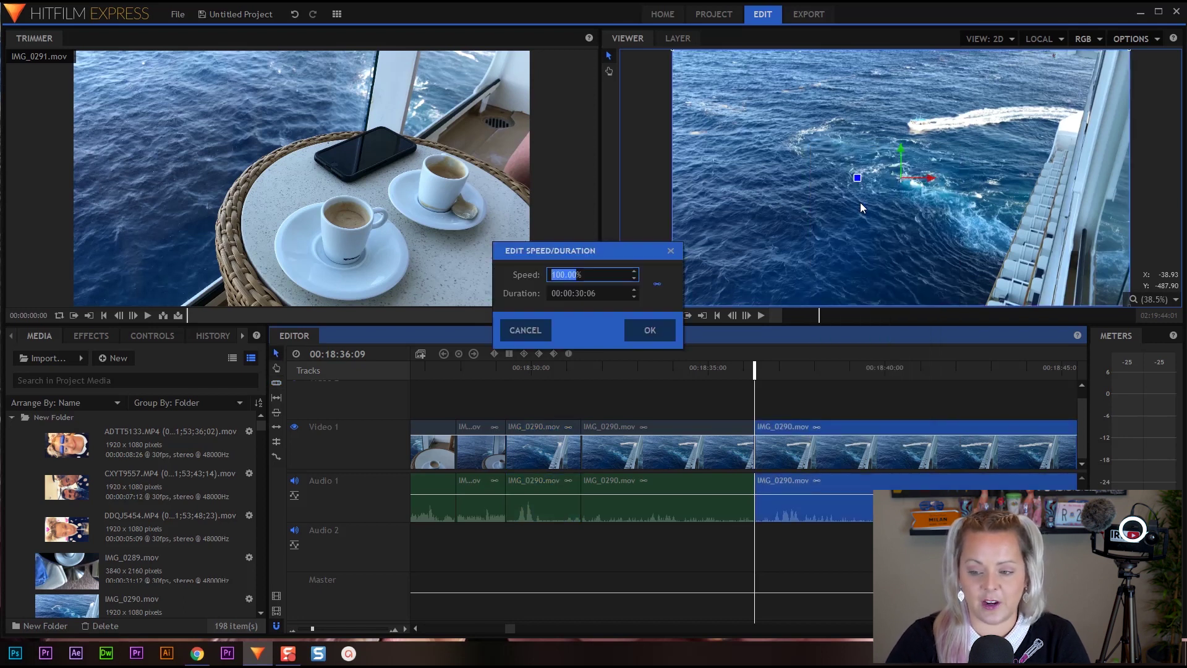
key("Return")
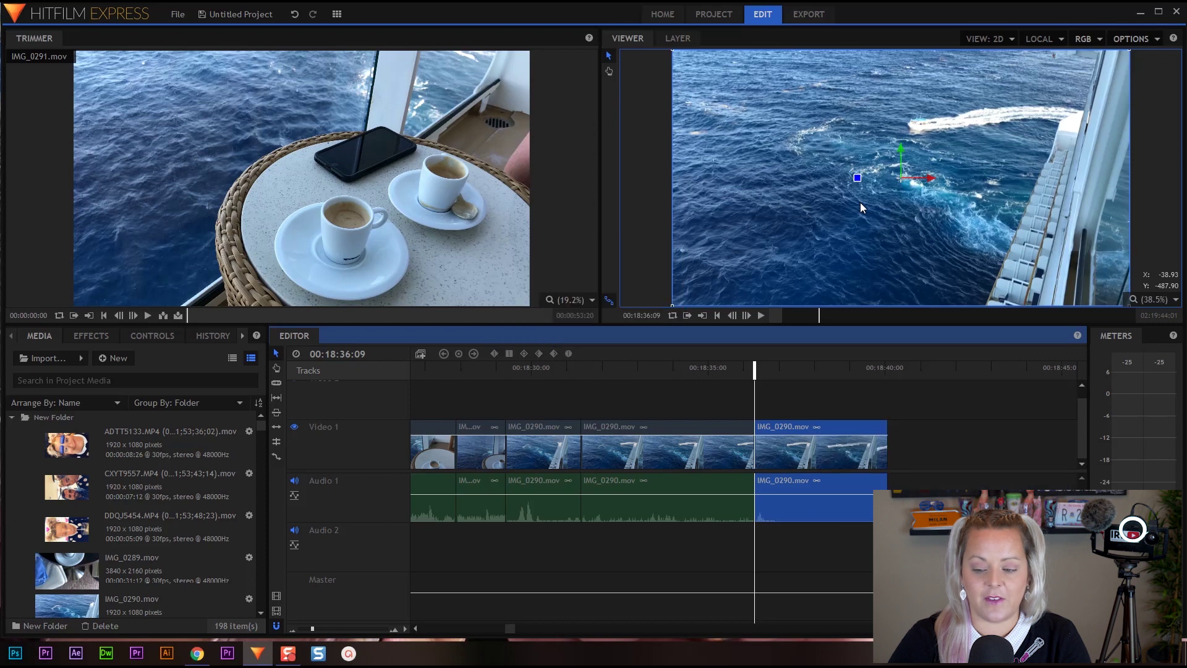
- Play back the IMG_0290 sections and ripple delete the gap between the last one and IMG_0291
left_click_drag(556, 369, 457, 380)
key("space")
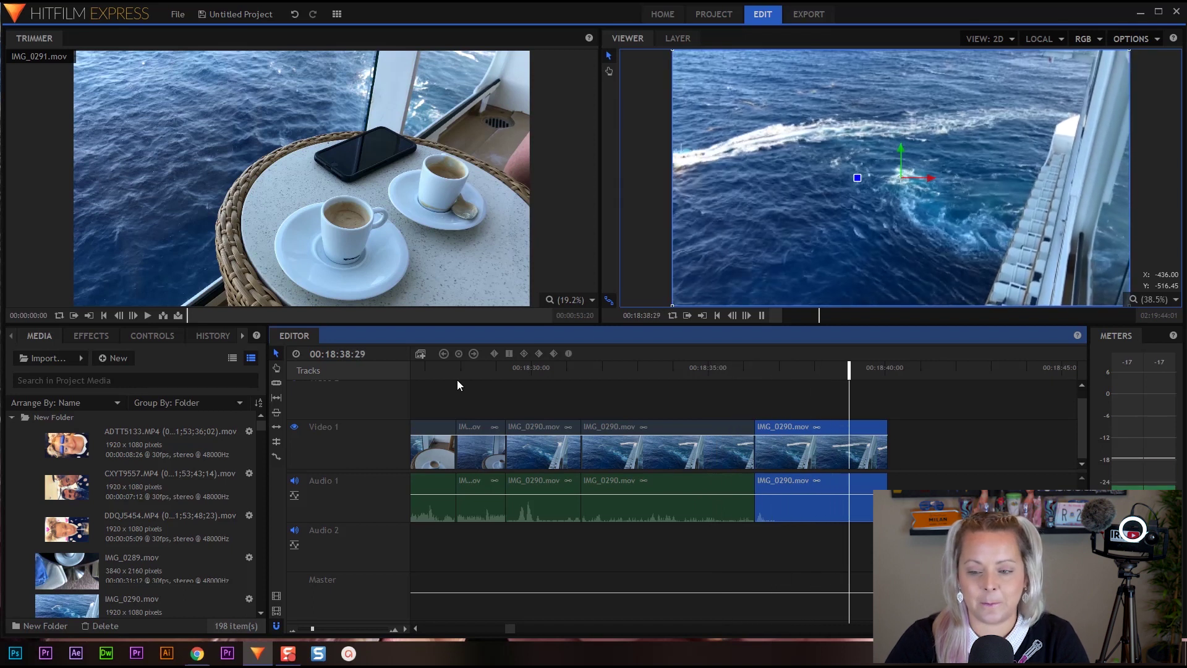
key("space")
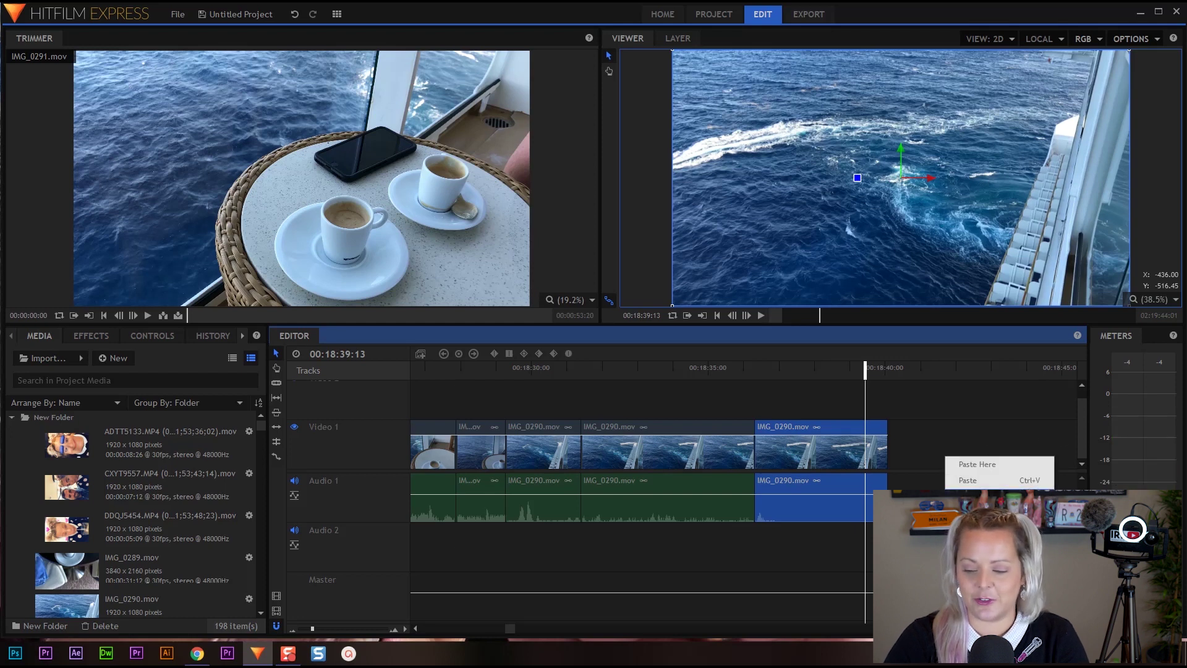
left_click(977, 464)
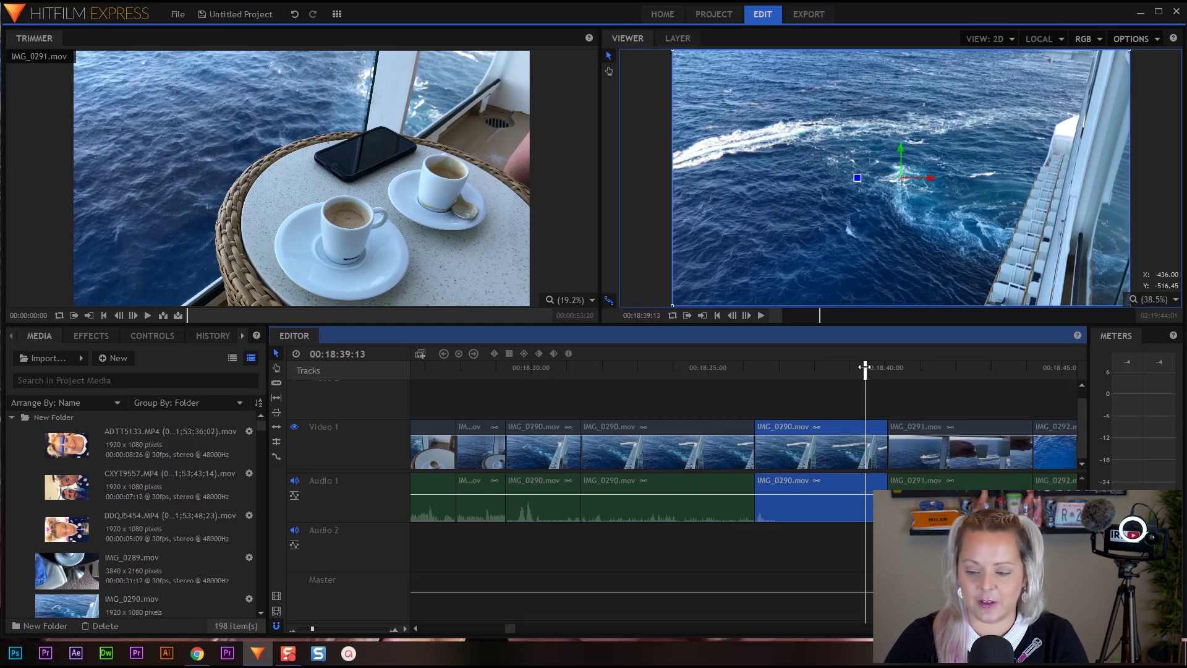
- Trim the start of IMG_0292 to 00:18:46:15 and ripple delete the gap after IMG_0291
left_click_drag(931, 371, 860, 360)
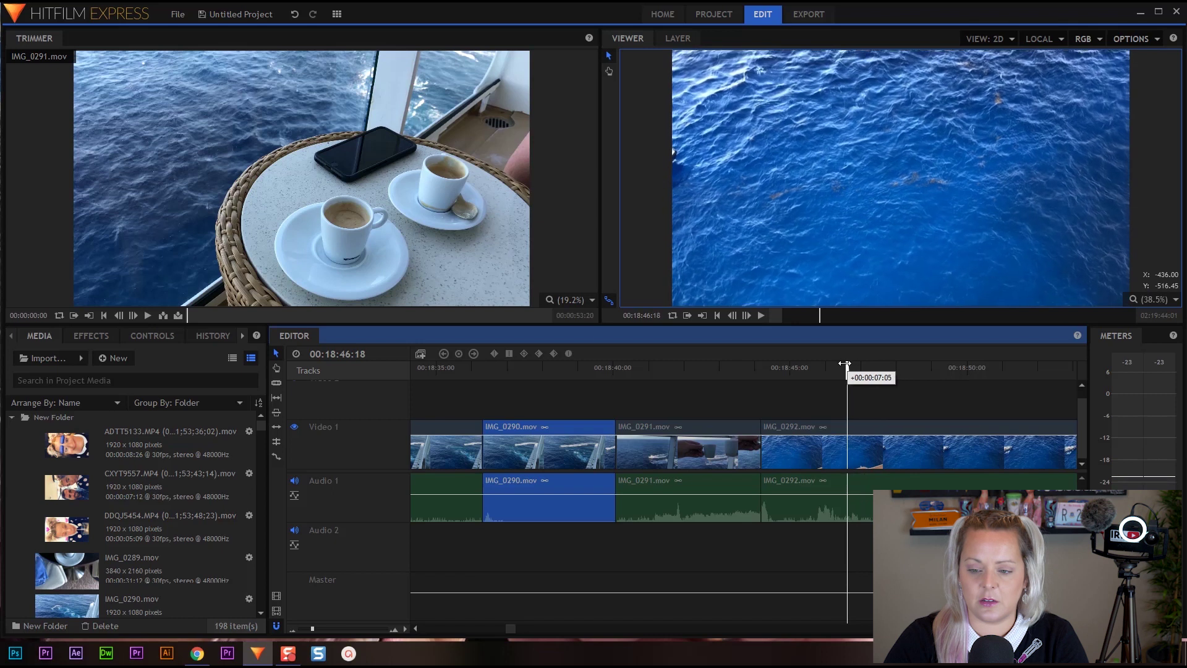
left_click_drag(768, 424, 851, 433)
right_click(800, 455)
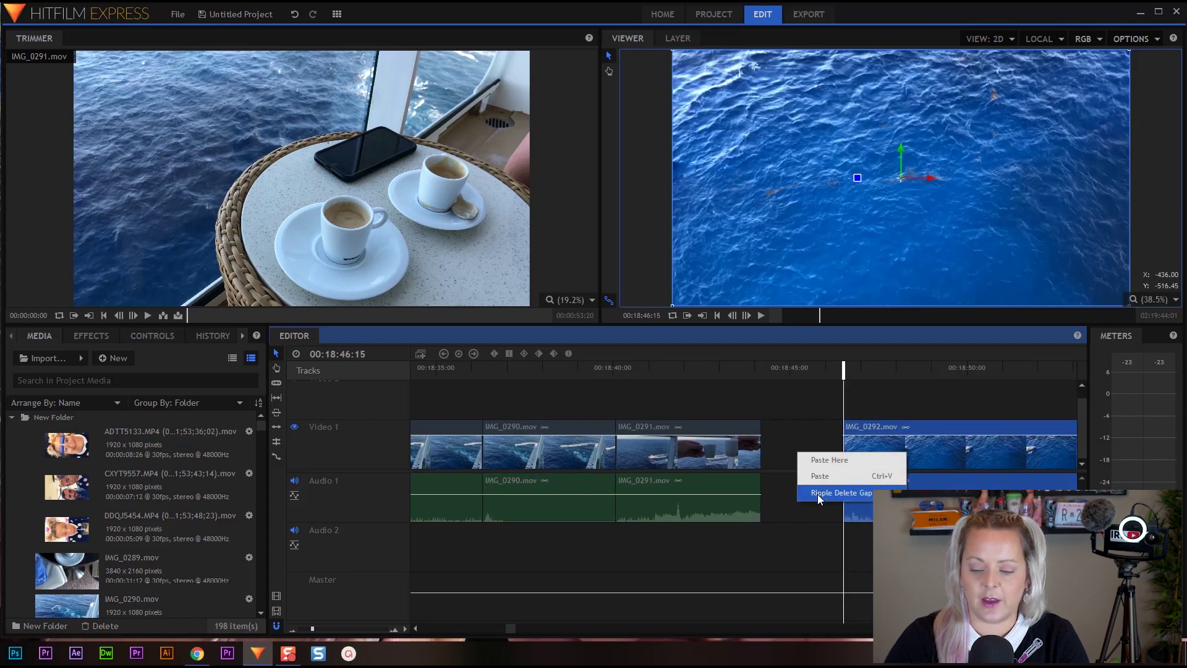
- Slice IMG_0292 at 00:18:57:16, where the boat is in the frame
left_click_drag(808, 375, 1012, 351)
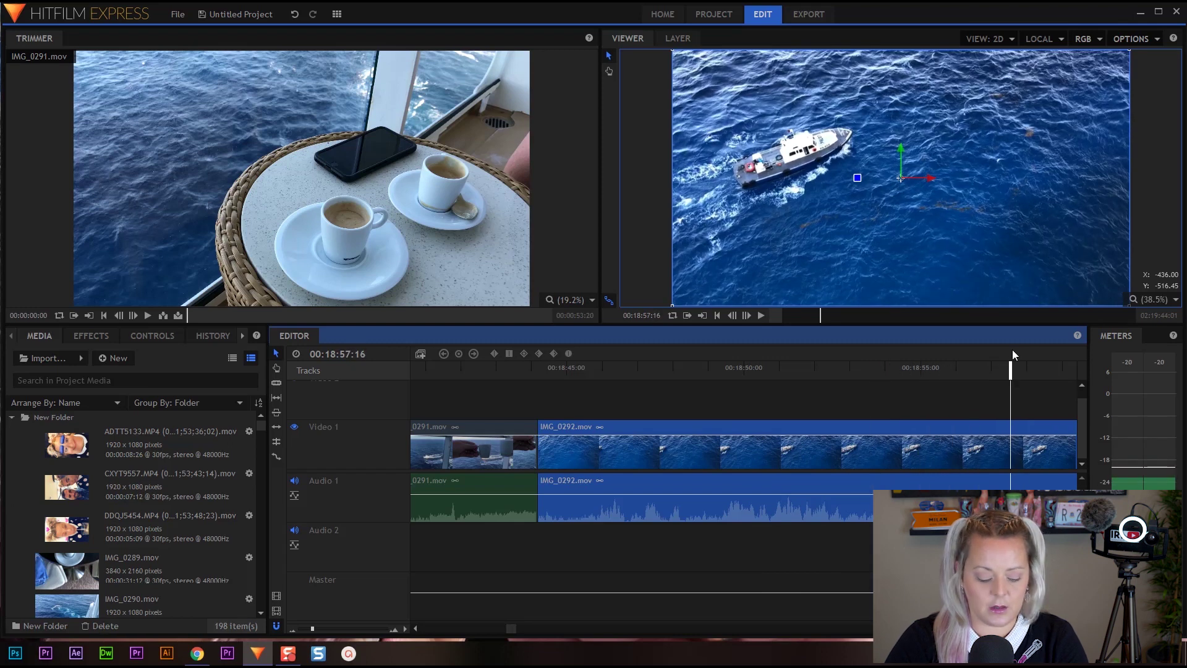
key("c")
left_click(1012, 438)
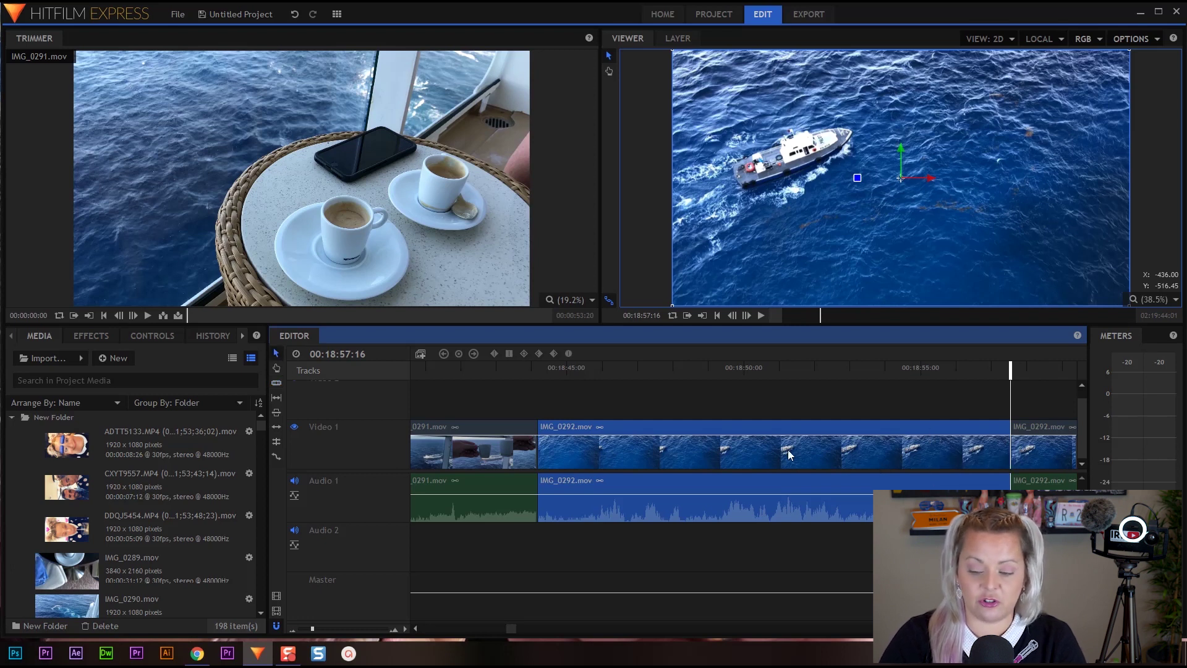
- Set the speed of the IMG_0292 section before the 00:18:57:16 cut to 800% and ripple delete the gap after it
right_click(763, 458)
left_click(793, 207)
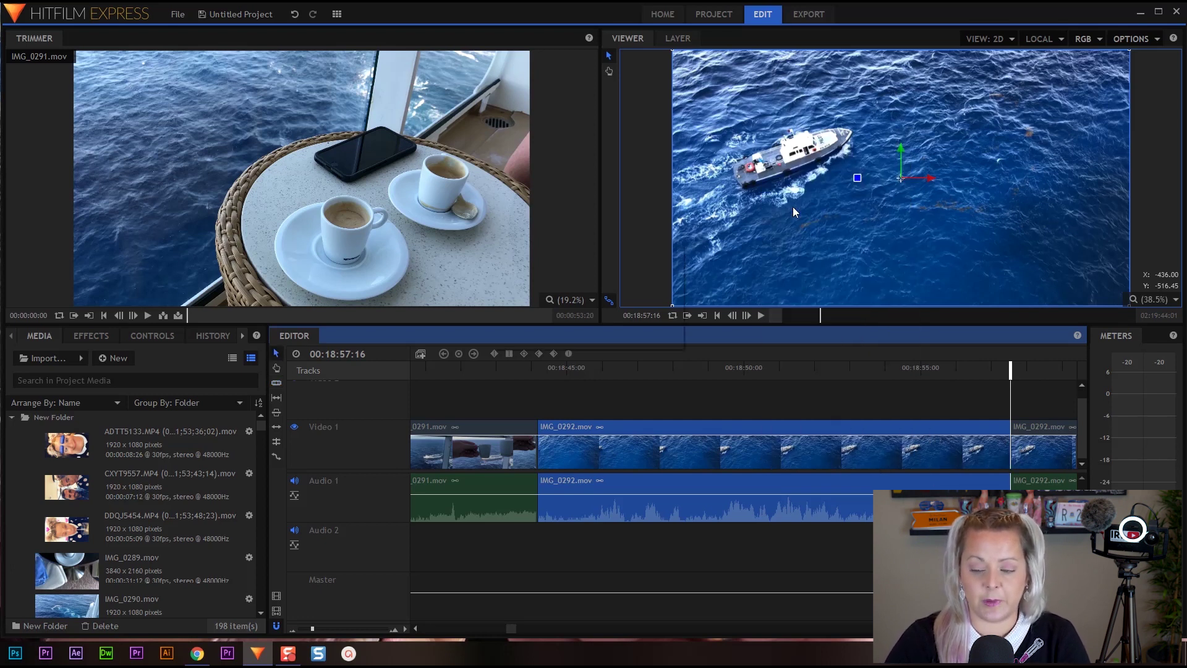
type("800")
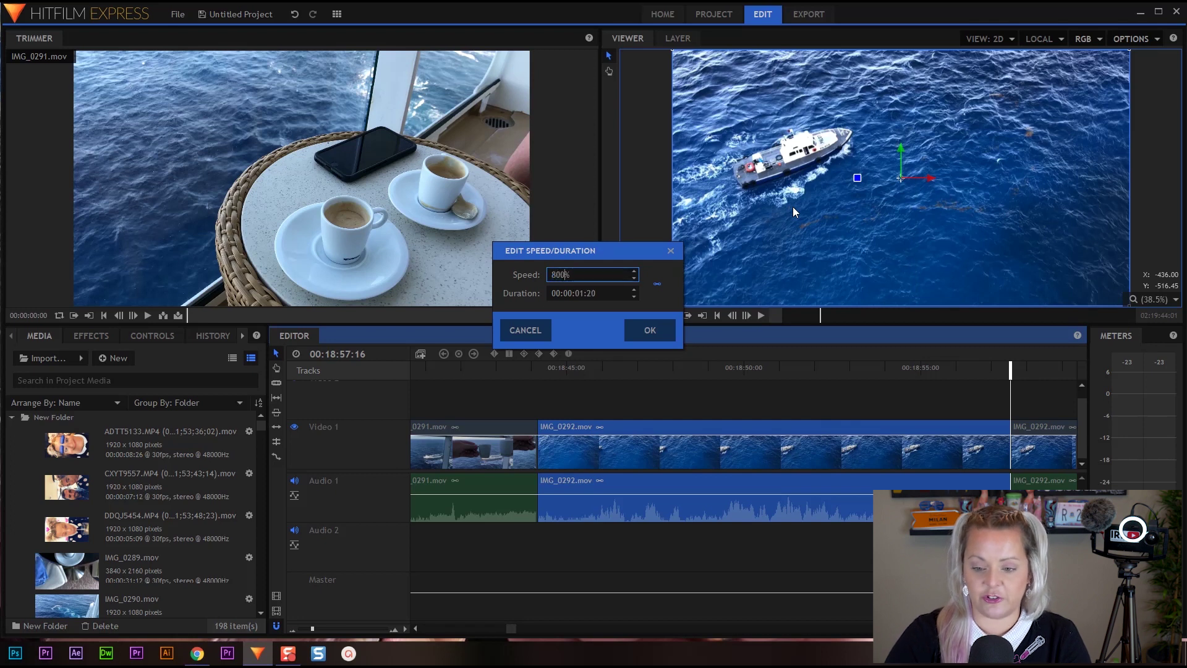
key("Return")
right_click(626, 450)
left_click(640, 492)
- Play back from the end of IMG_0291 into the boat footage and slice IMG_0292 at 00:18:52:14
left_click_drag(561, 366, 498, 370)
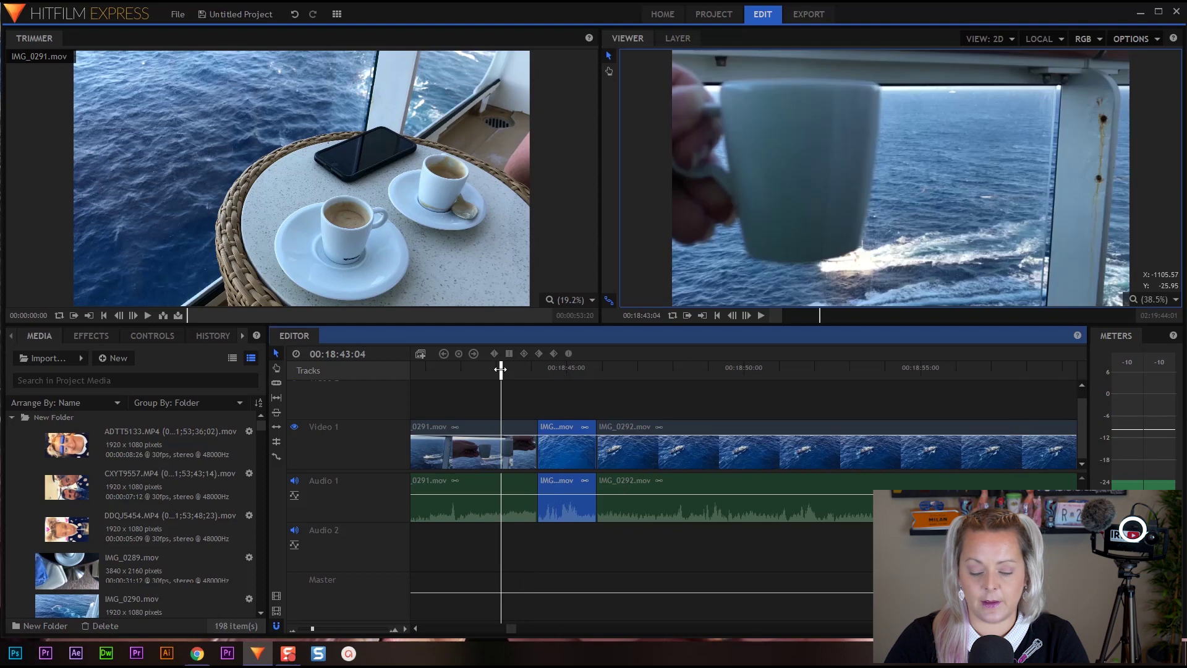
key("space")
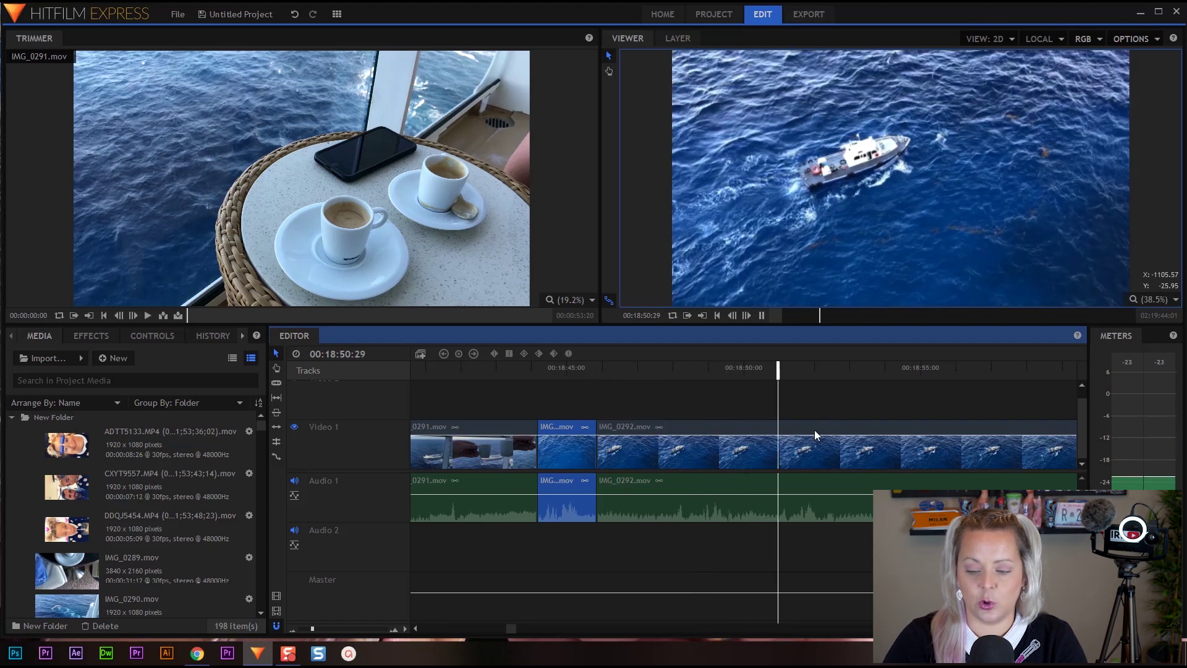
key("space")
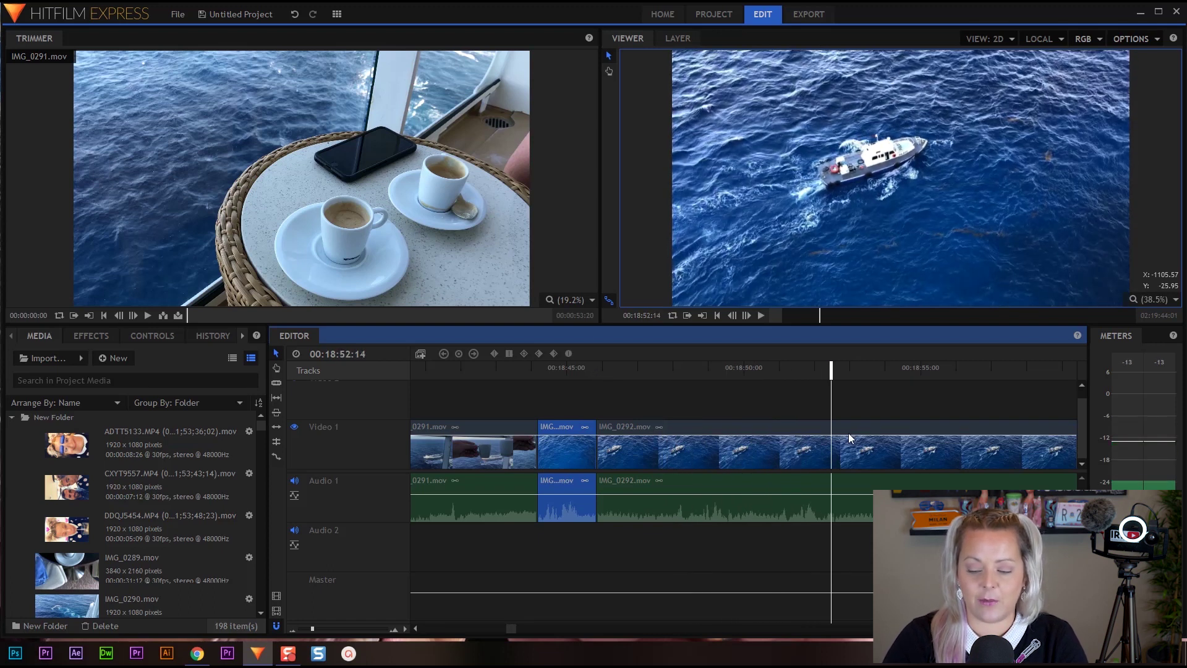
key("c")
left_click(834, 437)
key("v")
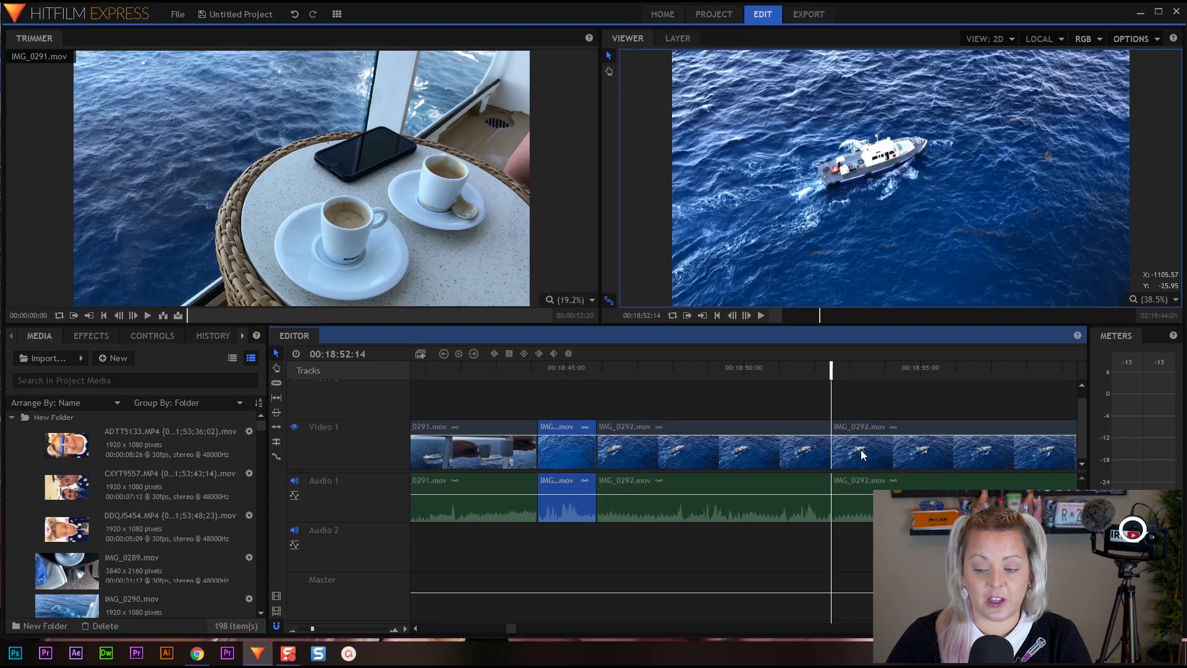
- Set the speed of the last IMG_0292 section, after the 00:18:52:14 cut, to 800% and preview it
right_click(860, 450)
left_click(899, 199)
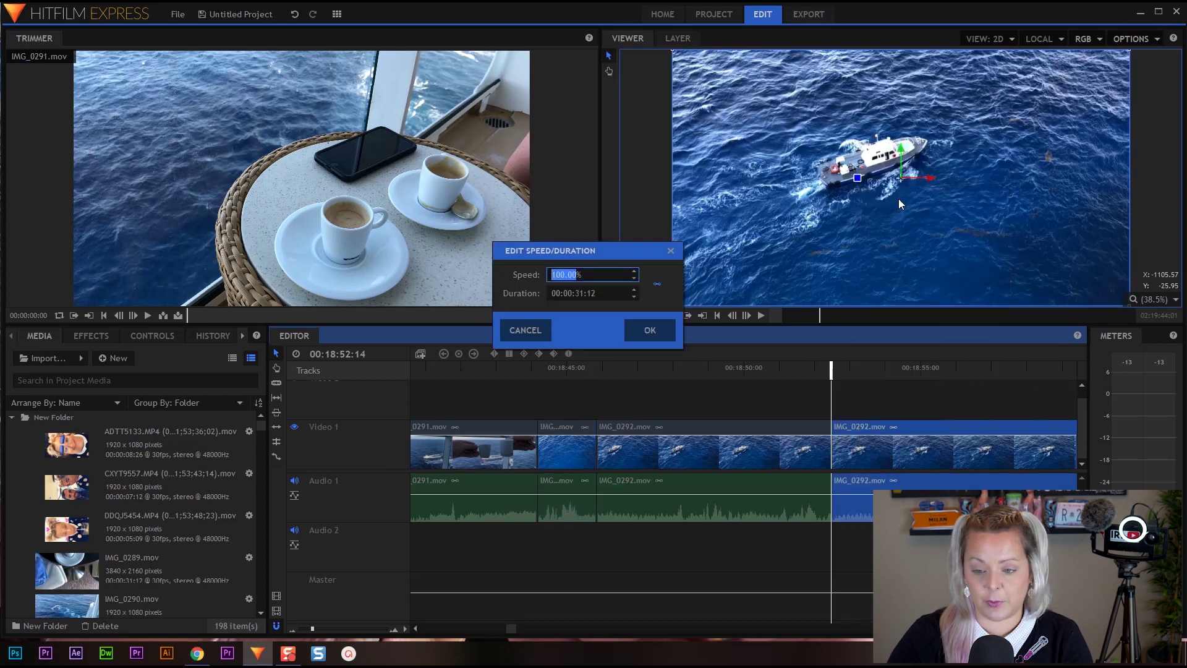
type("800")
key("Return")
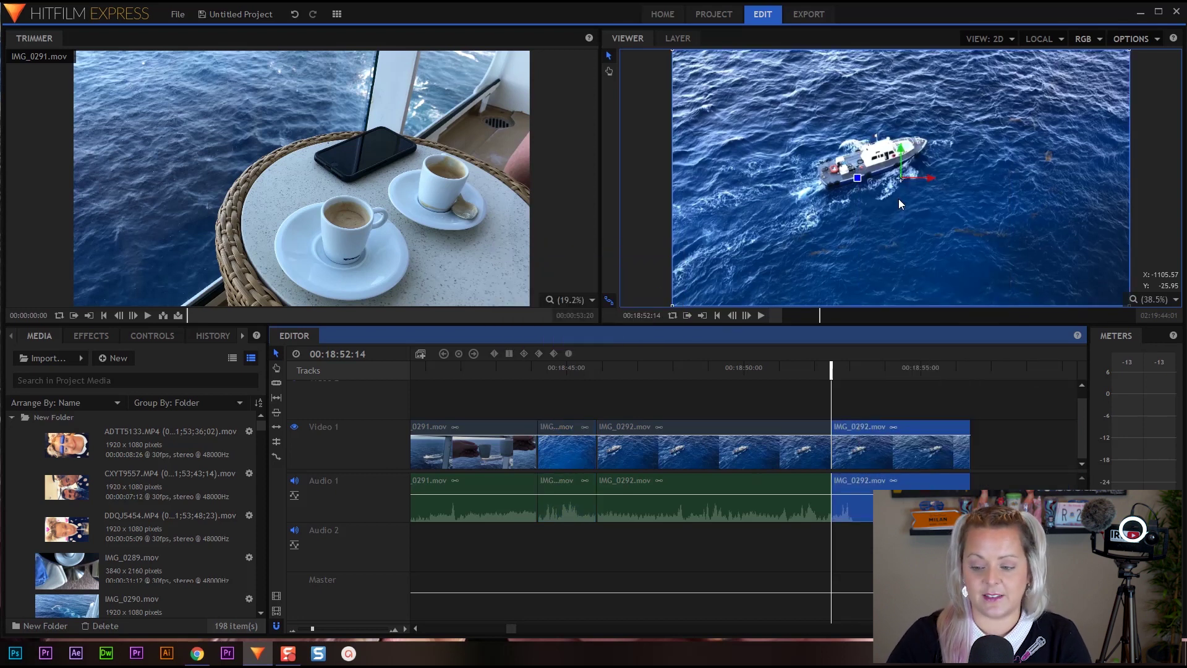
key("space")
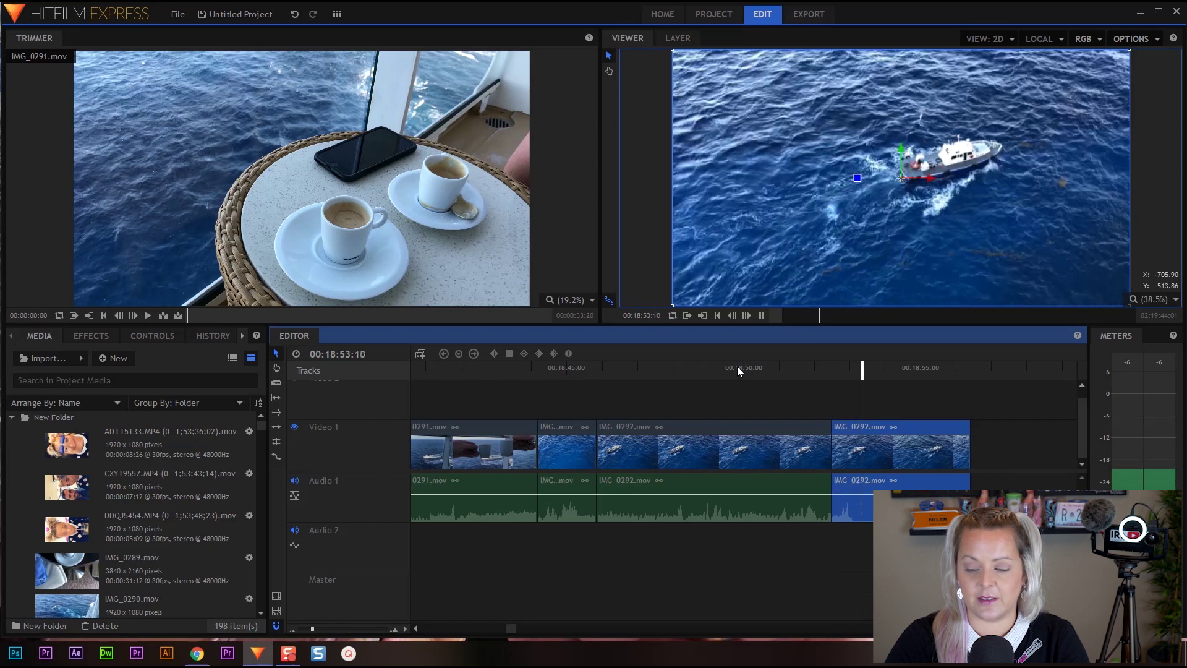
key("space")
- Raise the speed of the last IMG_0292 section to 1000%
right_click(887, 450)
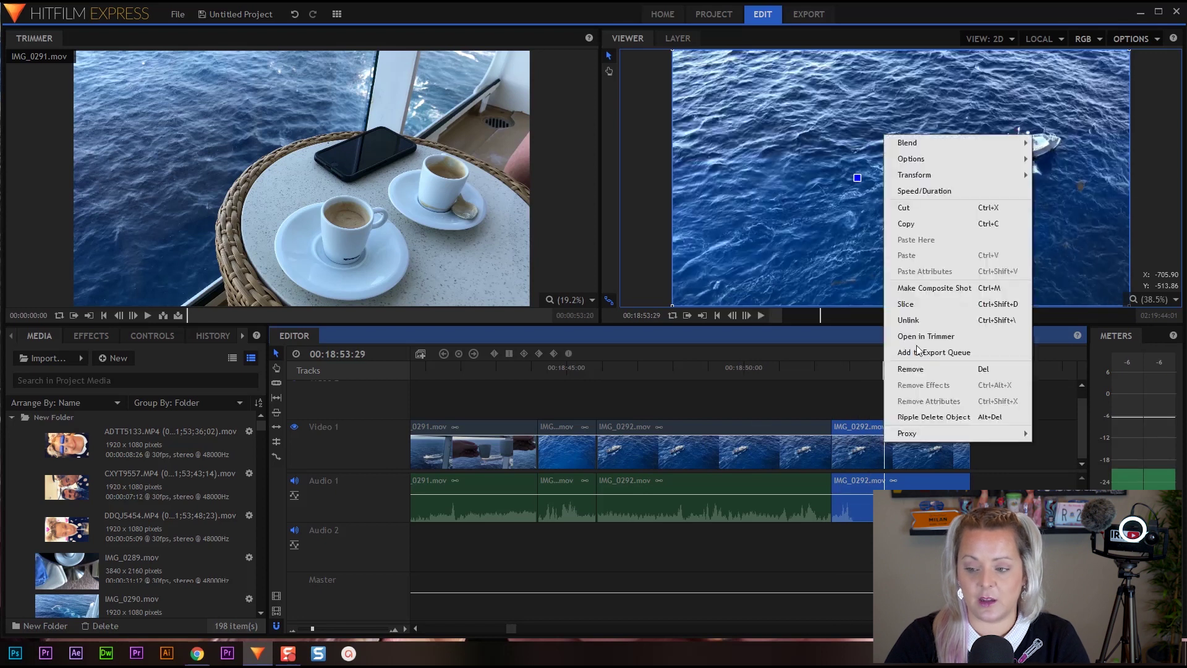
left_click(907, 188)
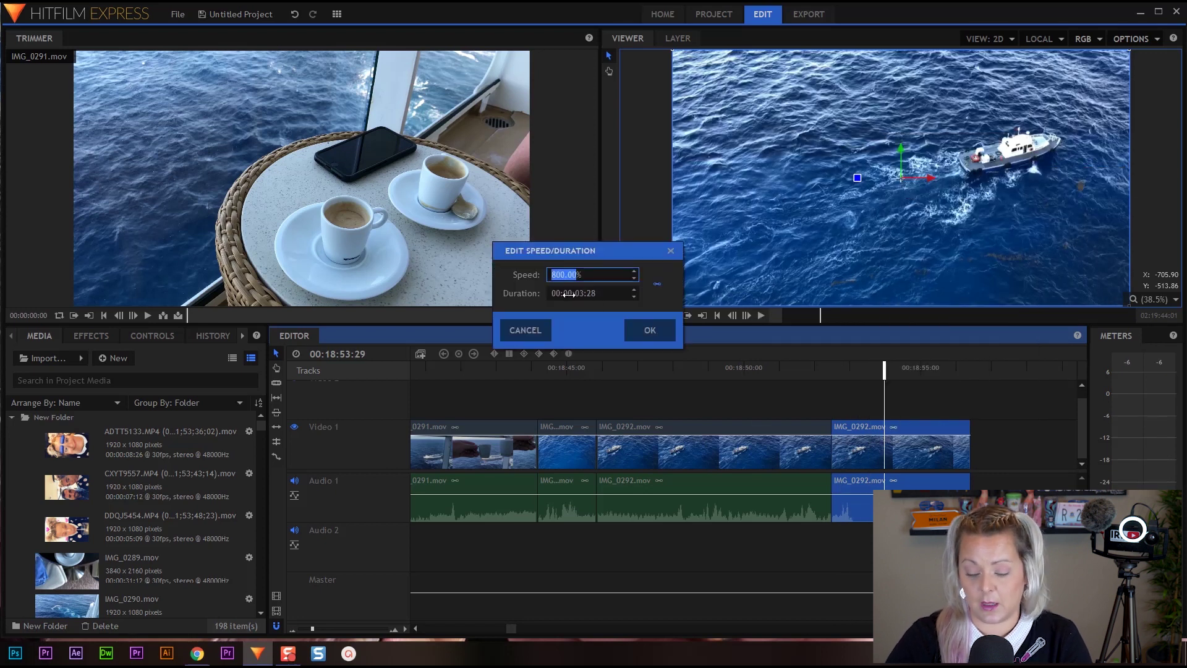
key("Return")
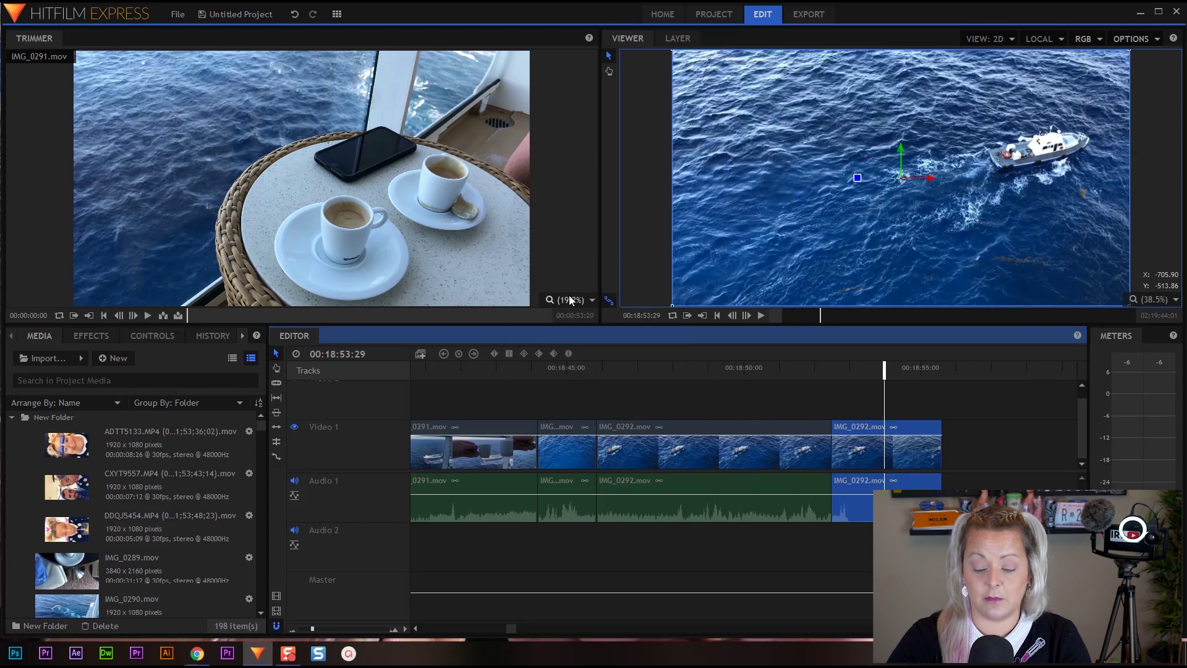
- Increase the last IMG_0292 section's speed beyond 1000% and play back from the end of IMG_0291 through all IMG_0292 sections
right_click(885, 465)
left_click(910, 209)
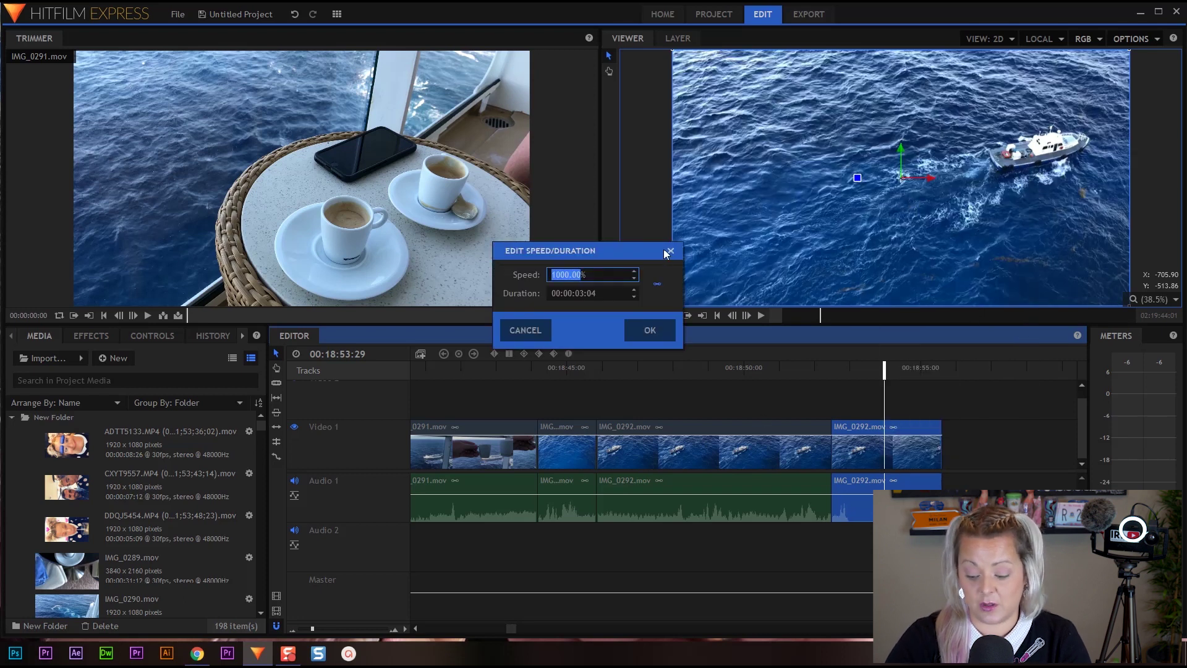
key("Return")
left_click_drag(600, 373, 515, 382)
key("space")
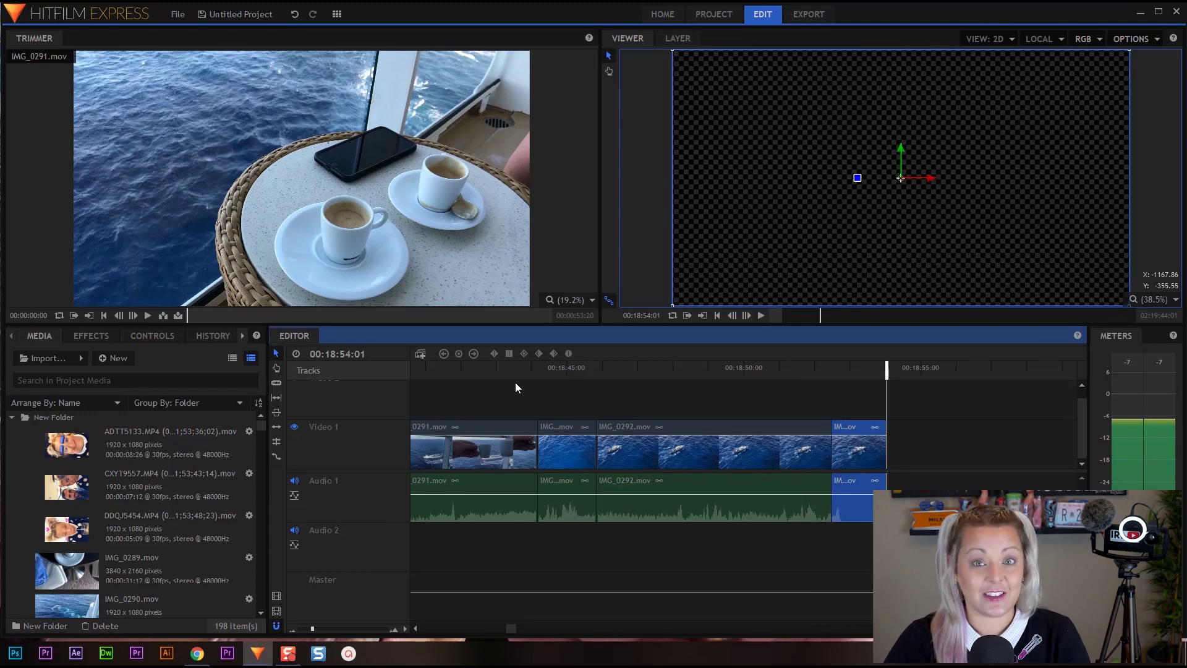
- Ripple delete the gap after the last IMG_0292 section and move the playhead back to 00:18:17:20, just before IMG_0289
right_click(922, 443)
left_click(936, 480)
left_click_drag(884, 366, 686, 427)
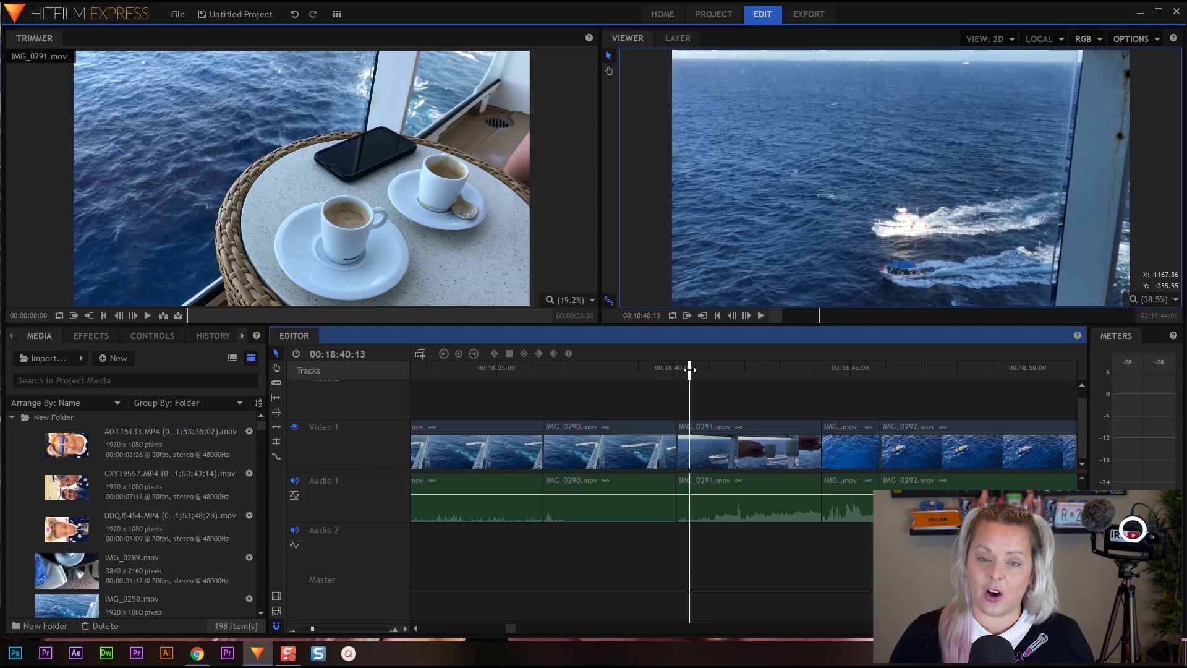
left_click_drag(690, 367, 711, 431)
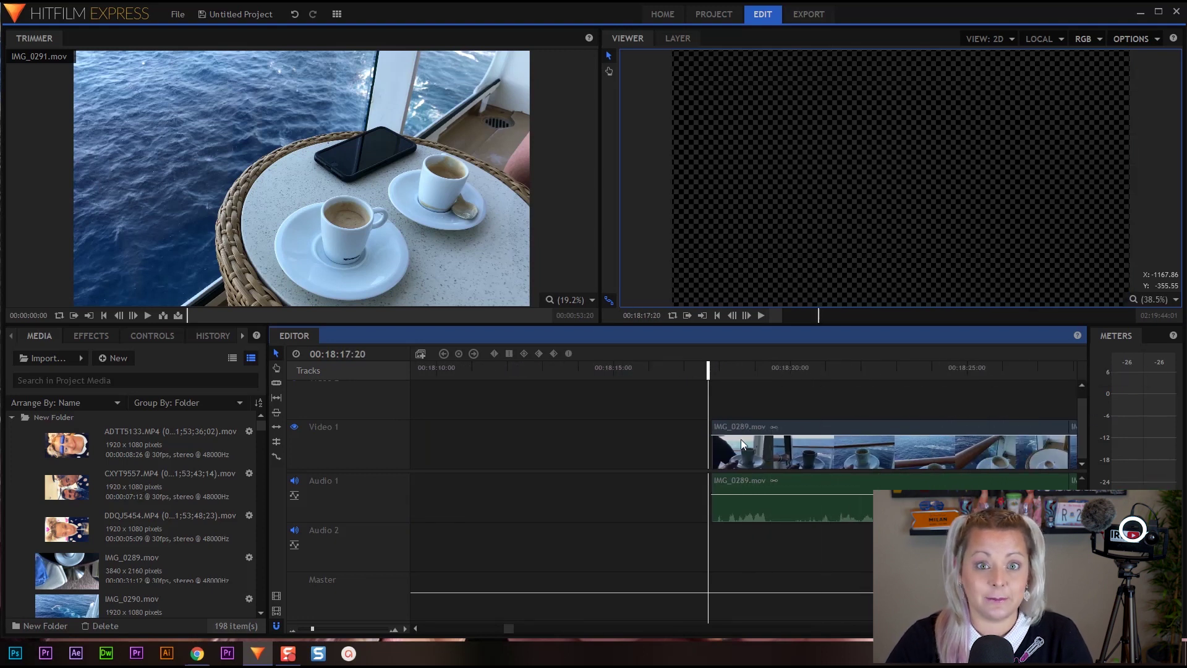